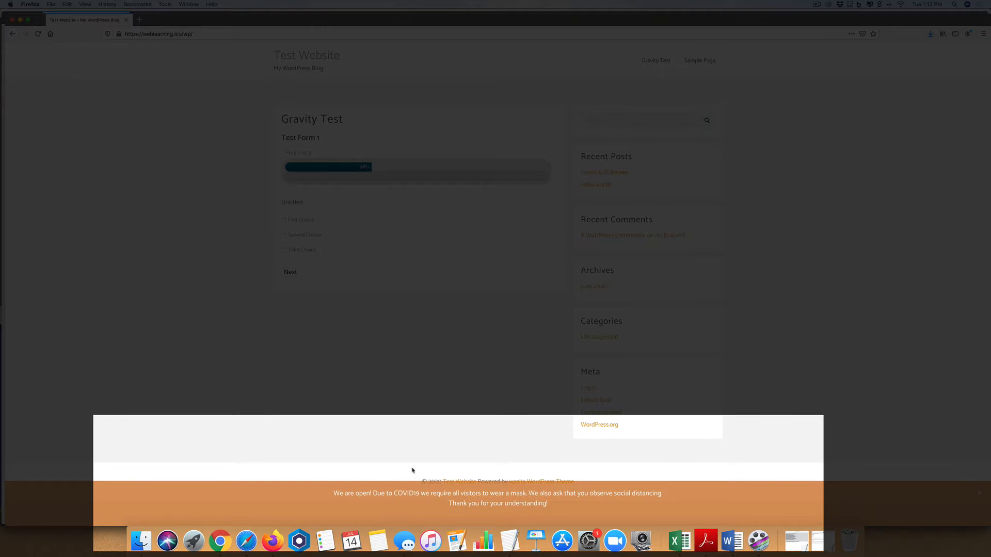
{"action": "left_click", "coordinate": [615, 515]}
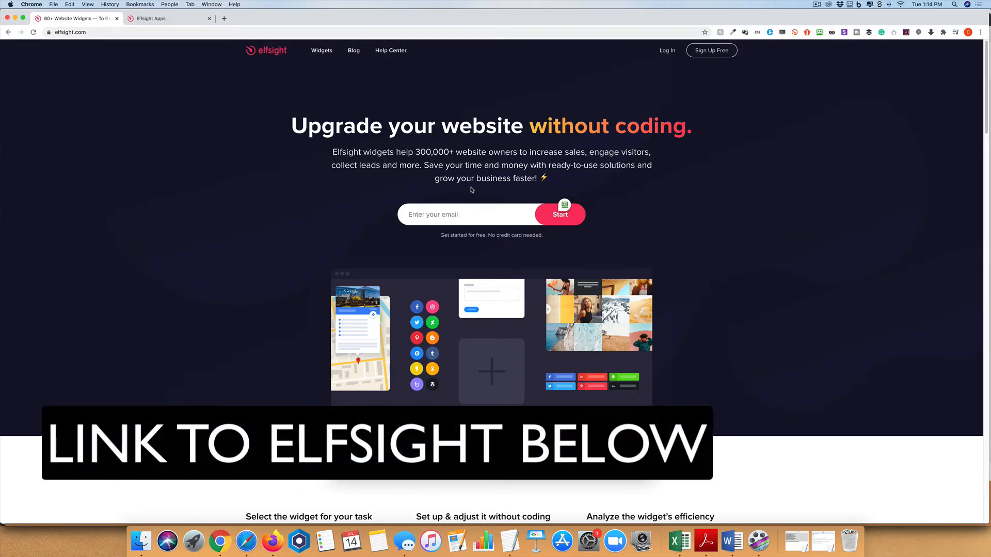
Examine the Elfsight home page's widget categories and supported website platforms, and view the pricing plans
{"action": "scroll", "coordinate": [471, 190], "scroll_direction": "down", "scroll_amount": 1}
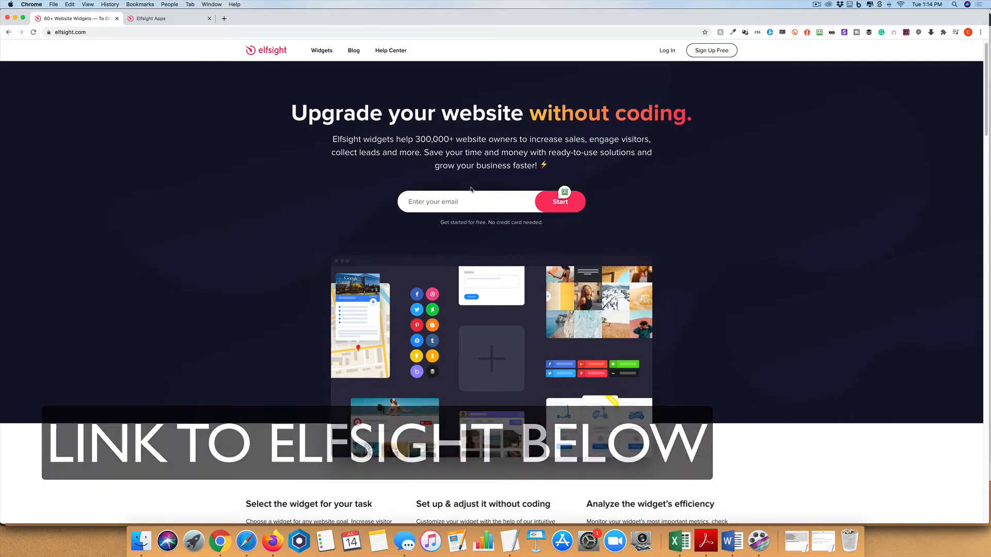
{"action": "scroll", "coordinate": [471, 190], "scroll_direction": "up", "scroll_amount": 1}
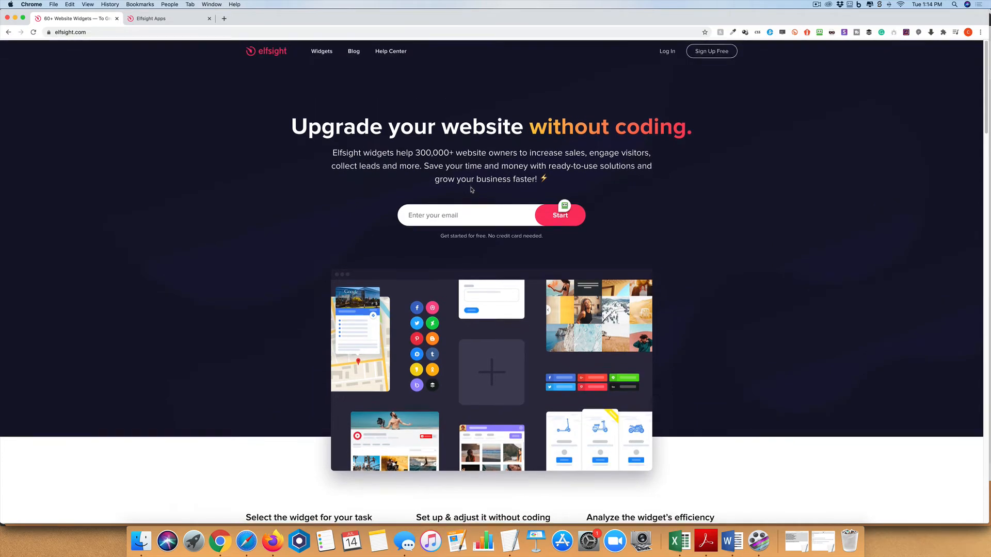
{"action": "scroll", "coordinate": [470, 188], "scroll_direction": "down", "scroll_amount": 10}
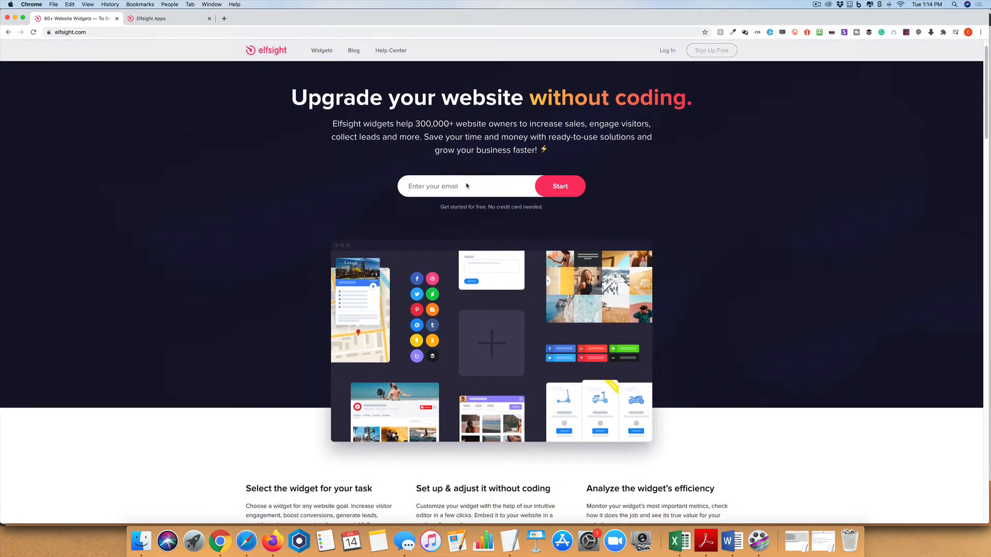
{"action": "scroll", "coordinate": [467, 185], "scroll_direction": "down", "scroll_amount": 20}
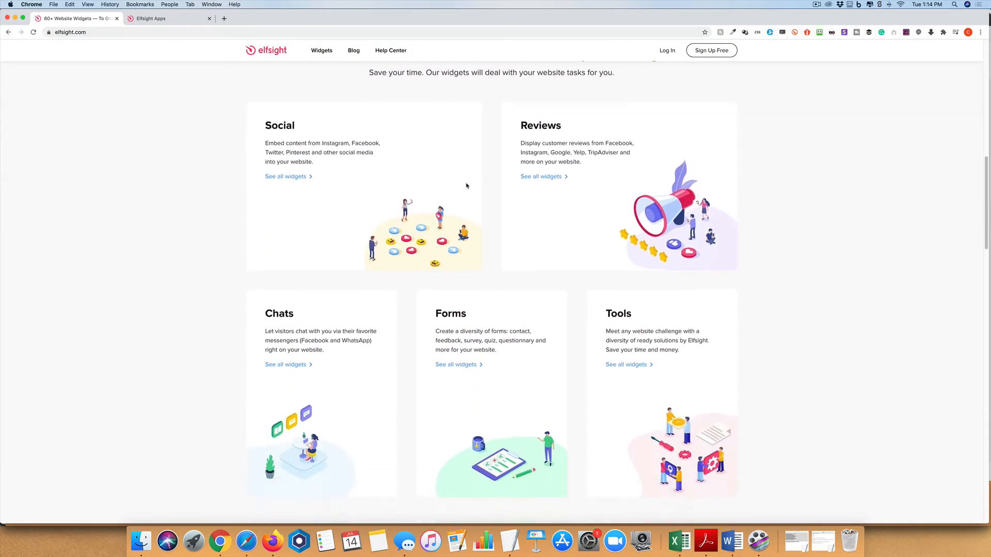
{"action": "scroll", "coordinate": [466, 185], "scroll_direction": "down", "scroll_amount": 8}
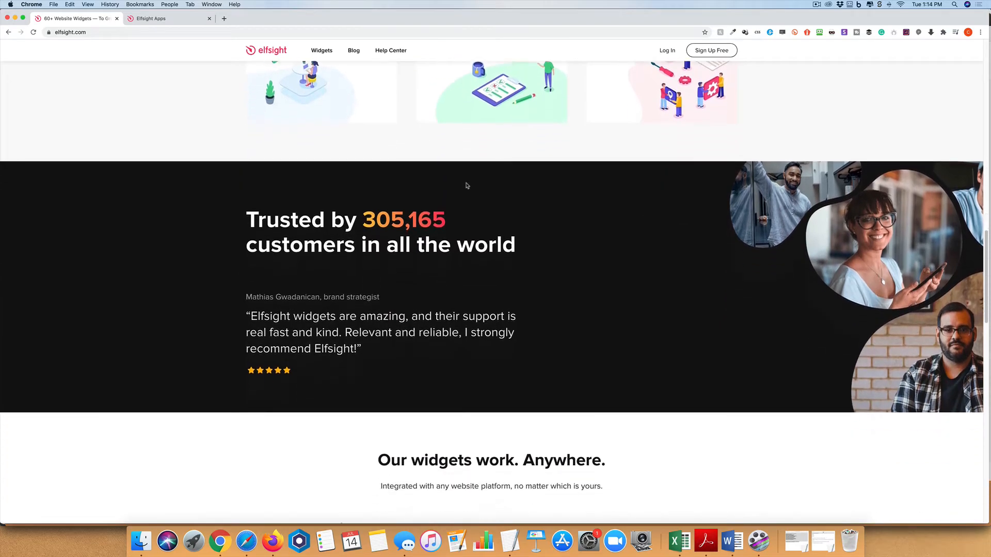
{"action": "scroll", "coordinate": [467, 185], "scroll_direction": "down", "scroll_amount": 9}
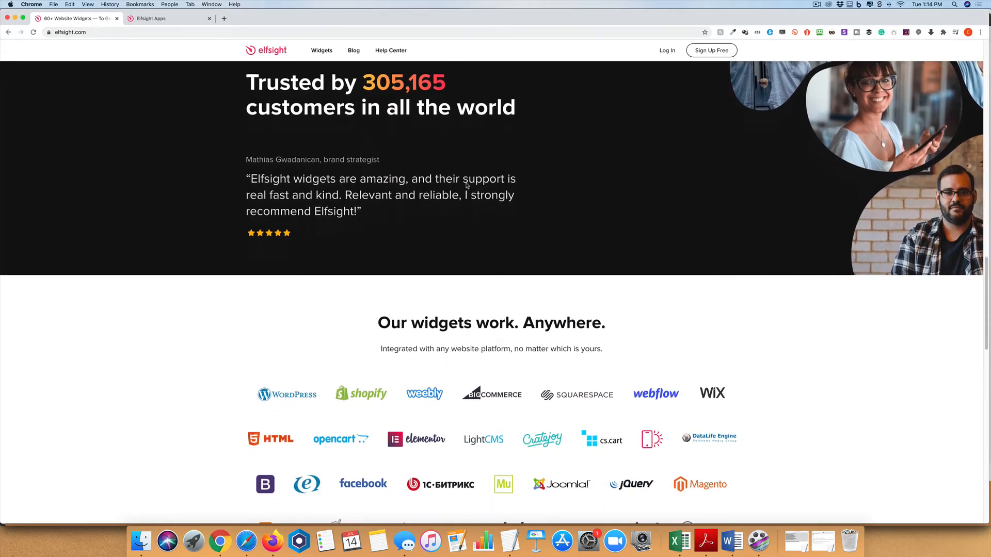
{"action": "scroll", "coordinate": [466, 186], "scroll_direction": "down", "scroll_amount": 11}
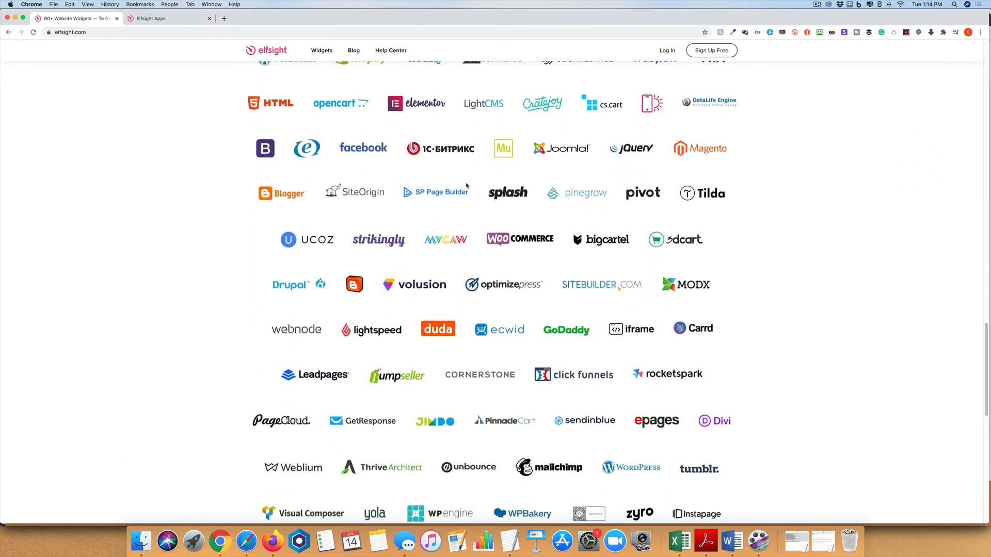
{"action": "scroll", "coordinate": [466, 186], "scroll_direction": "down", "scroll_amount": 10}
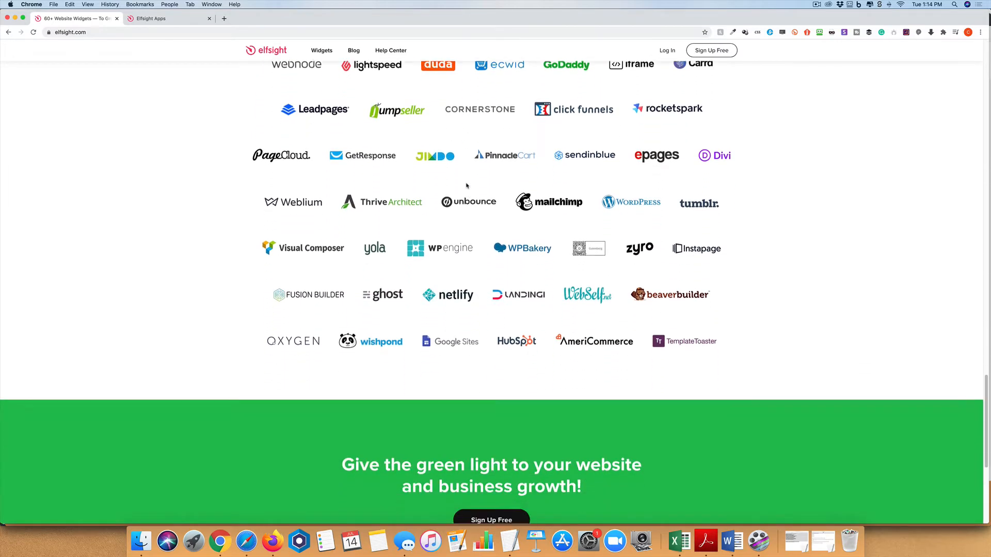
{"action": "scroll", "coordinate": [466, 186], "scroll_direction": "down", "scroll_amount": 4}
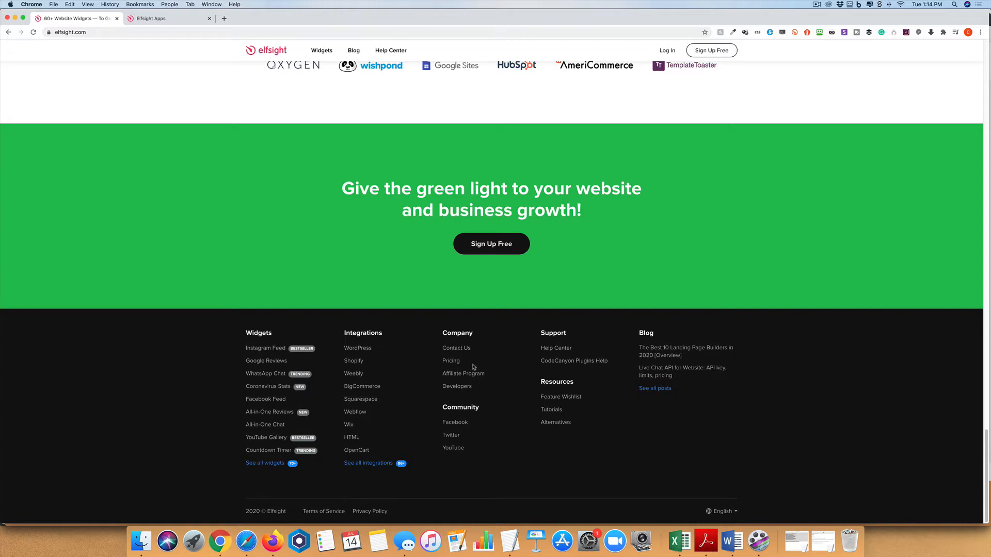
{"action": "left_click", "coordinate": [453, 361]}
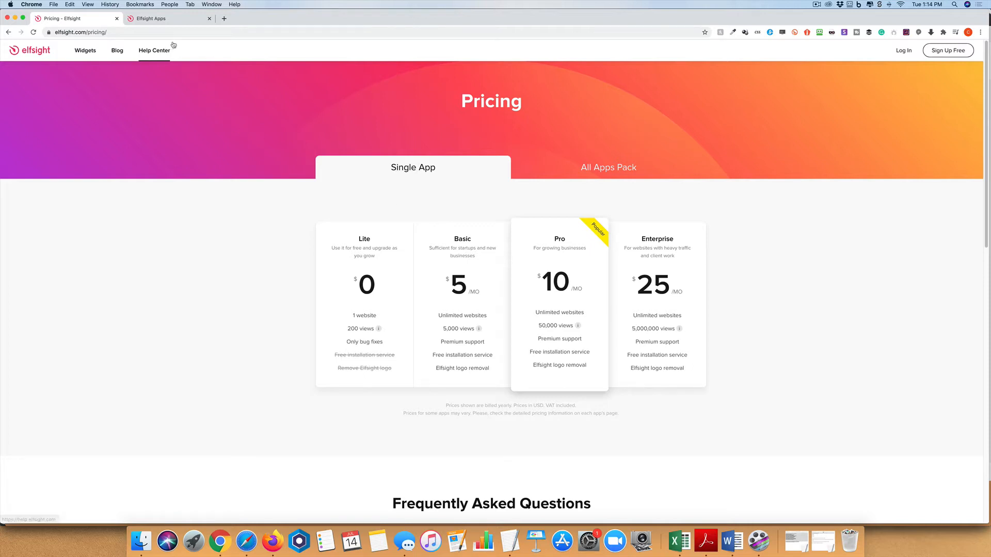
View the Cookie Consent widget's page from the Tools group and its public widget creator with the starter templates
{"action": "mouse_move", "coordinate": [89, 54]}
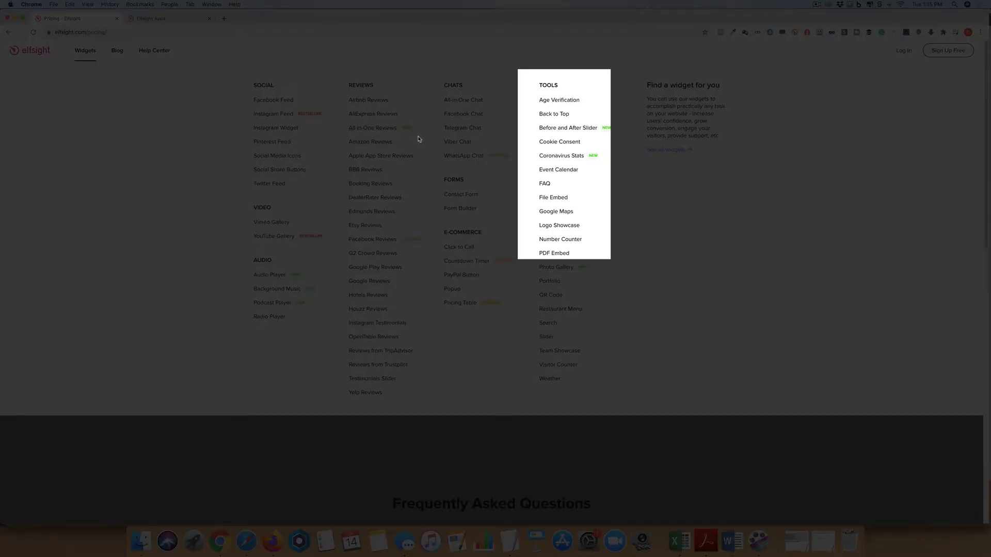
{"action": "left_click", "coordinate": [563, 143]}
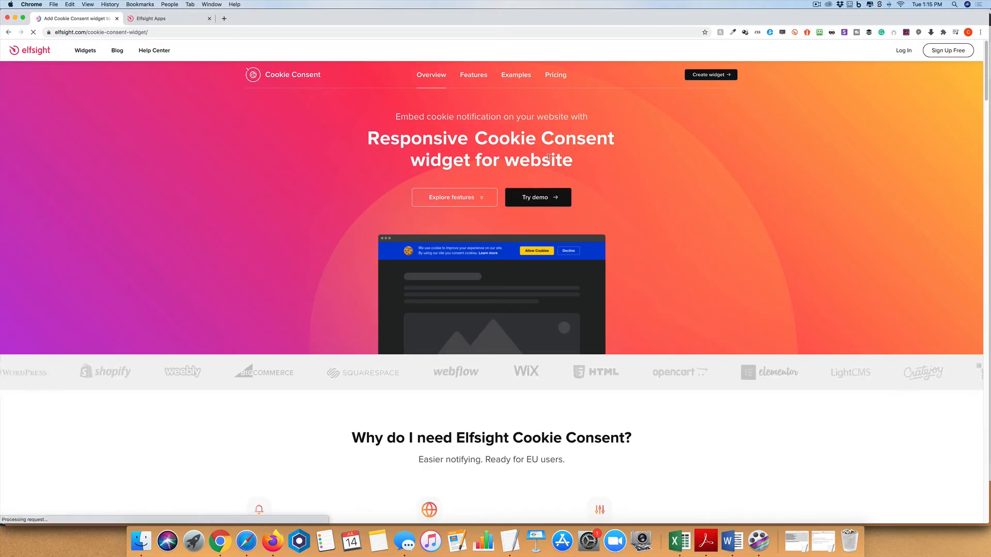
{"action": "left_click", "coordinate": [705, 76]}
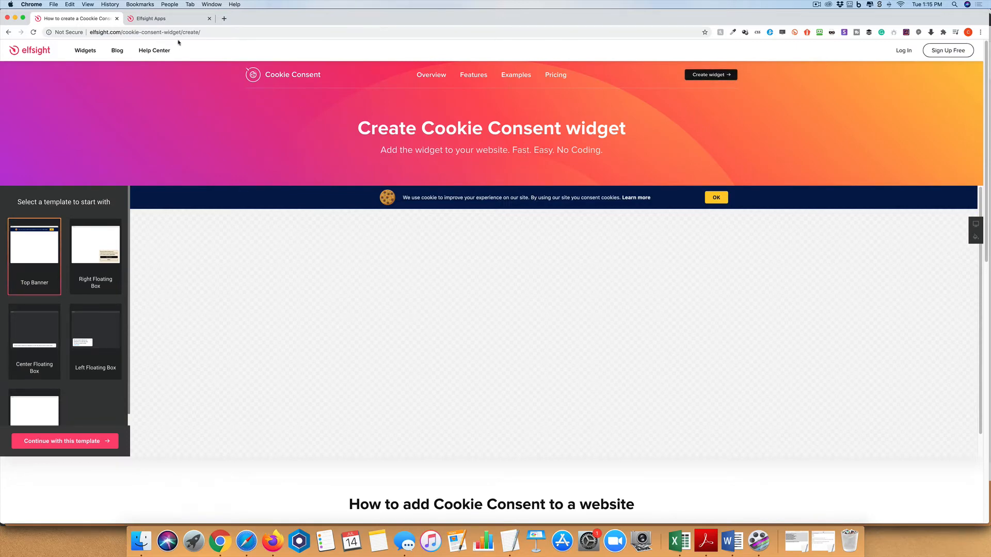
Switch to the Elfsight Apps dashboard, leave the existing cookie consent widget's editor without saving, and show all applications
{"action": "left_click", "coordinate": [170, 19]}
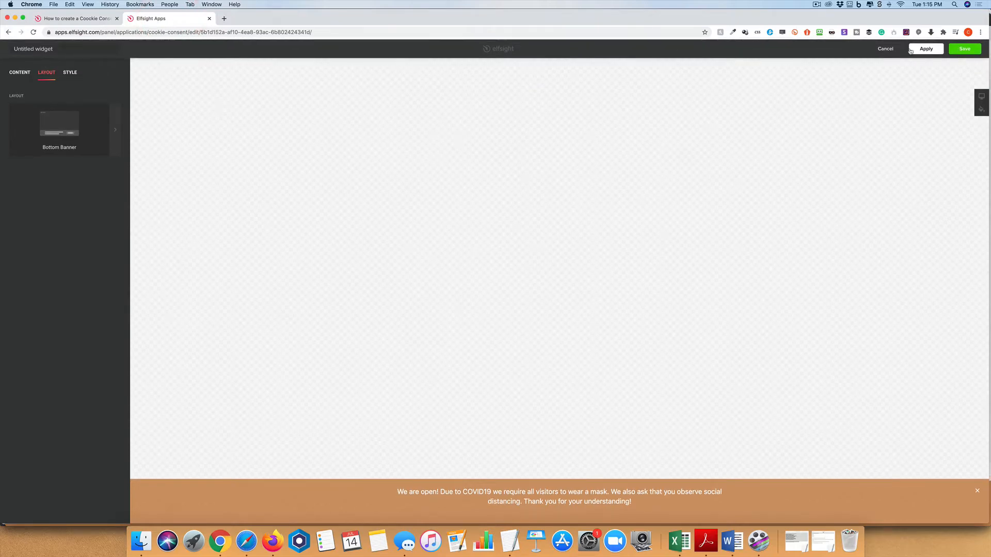
{"action": "left_click", "coordinate": [886, 48]}
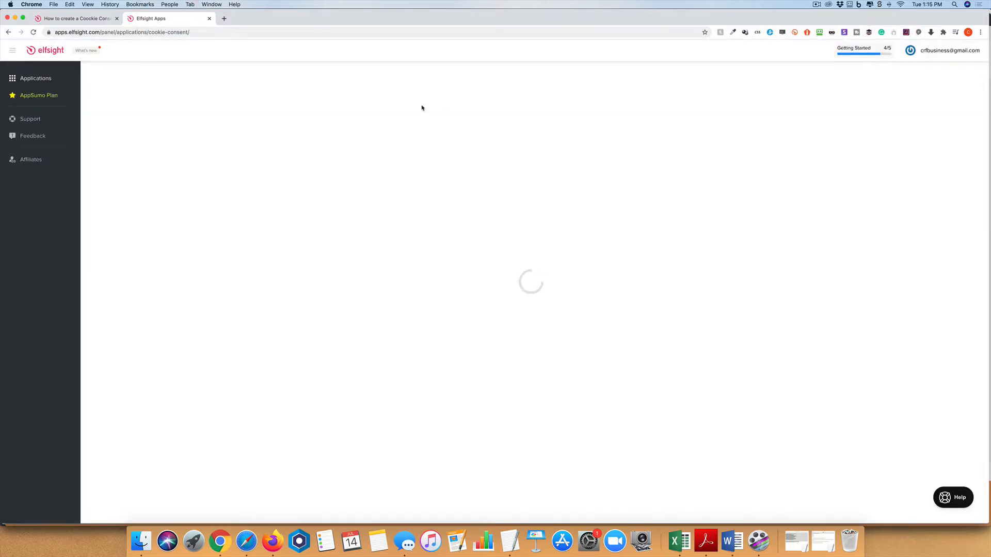
{"action": "left_click", "coordinate": [42, 78]}
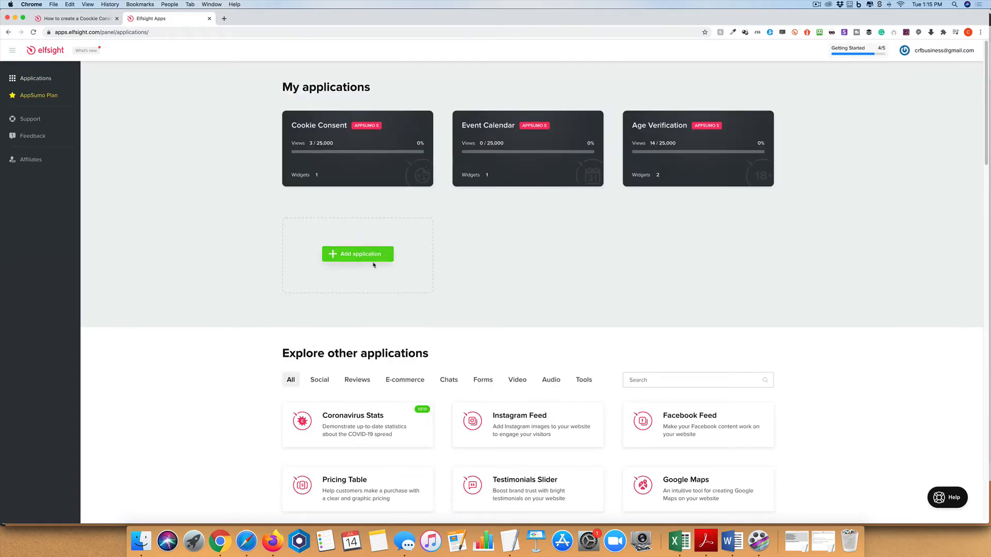
Find the Cookie Consent application by searching for "coo" and start creating a new widget with it
{"action": "left_click", "coordinate": [372, 255]}
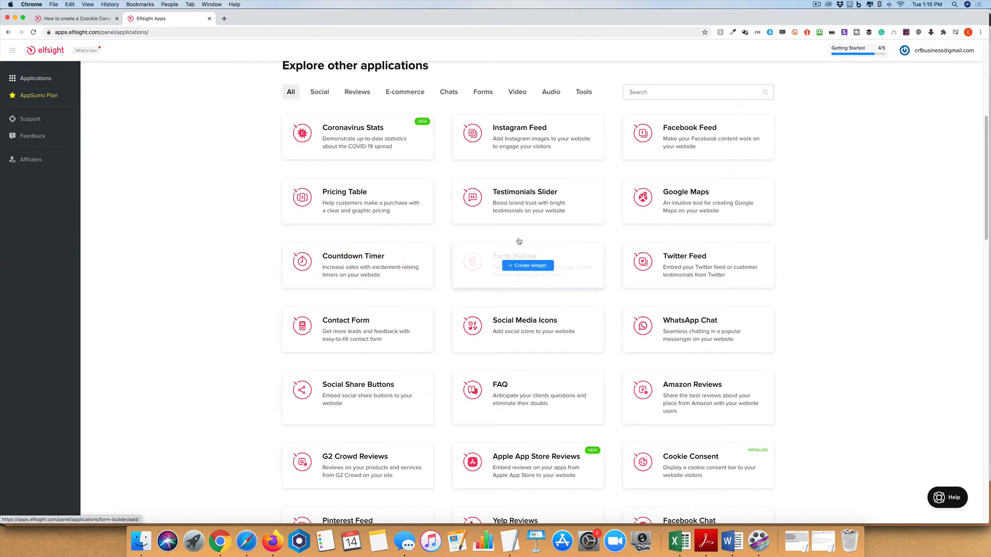
{"action": "left_click", "coordinate": [645, 93]}
{"action": "type", "text": "coo"}
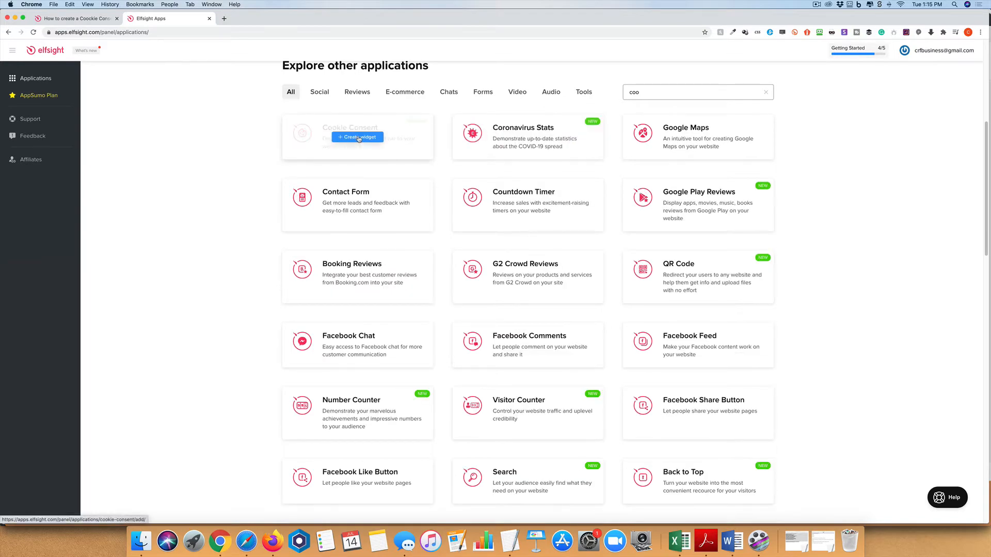
{"action": "left_click", "coordinate": [358, 137]}
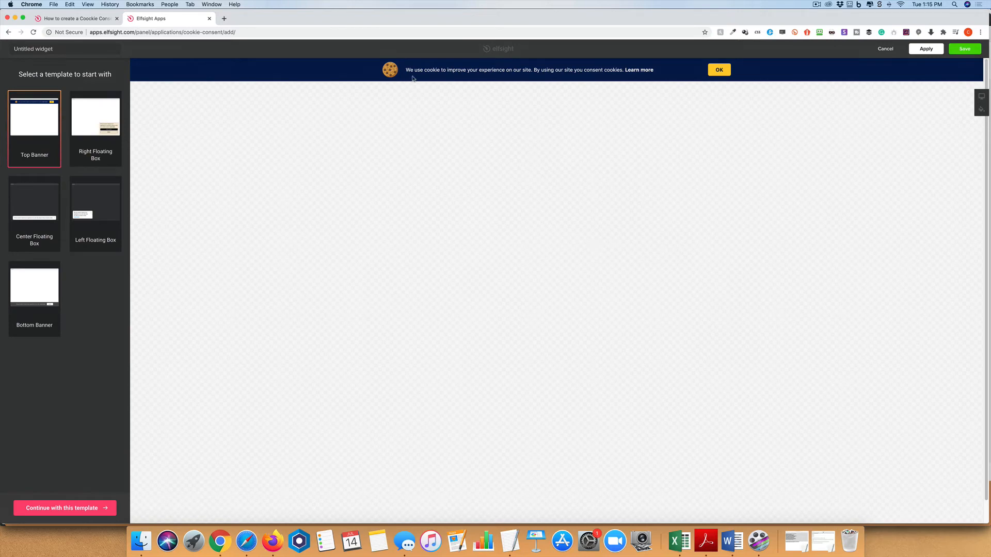
Preview the Right, Center and Left Floating Box templates, and continue with the Bottom Banner template
{"action": "left_click", "coordinate": [87, 128]}
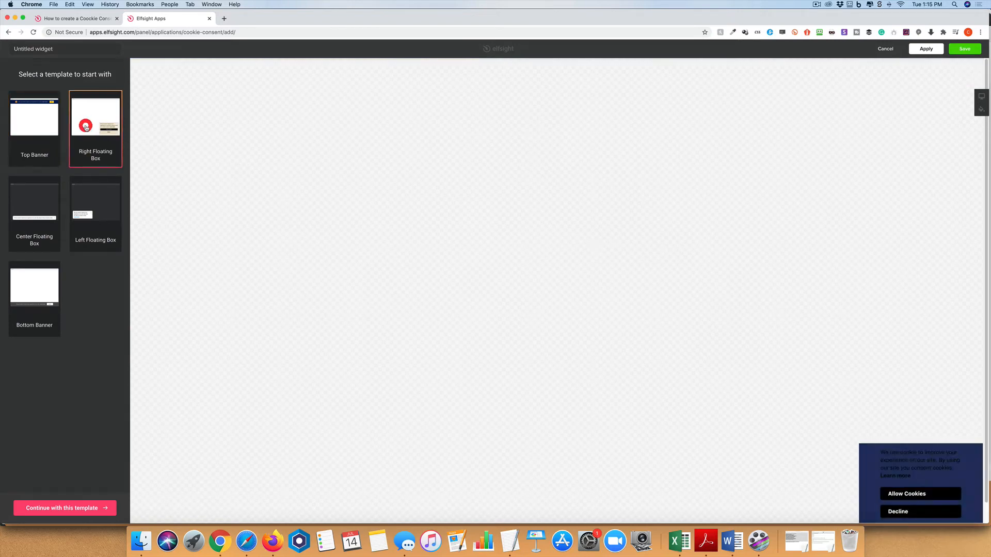
{"action": "left_click", "coordinate": [32, 225]}
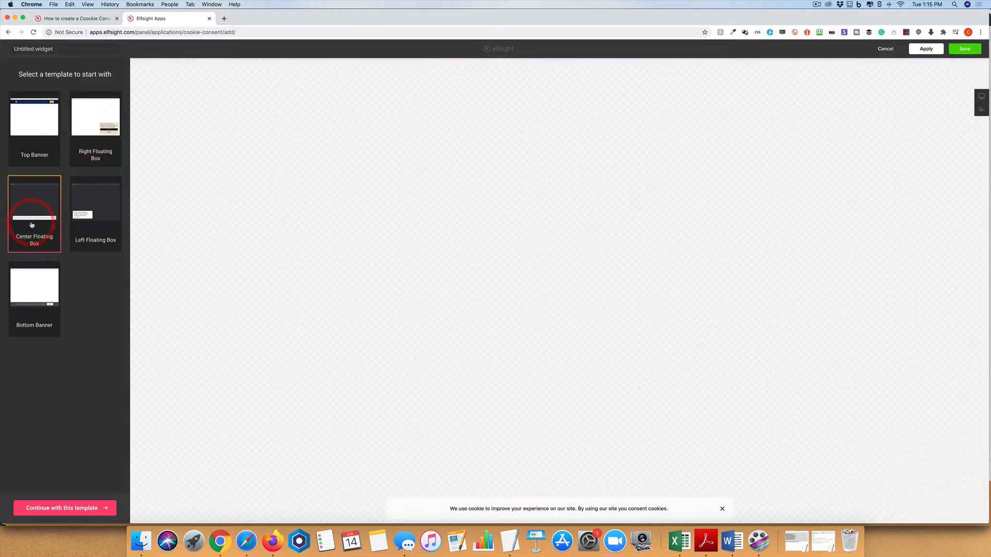
{"action": "left_click", "coordinate": [98, 232]}
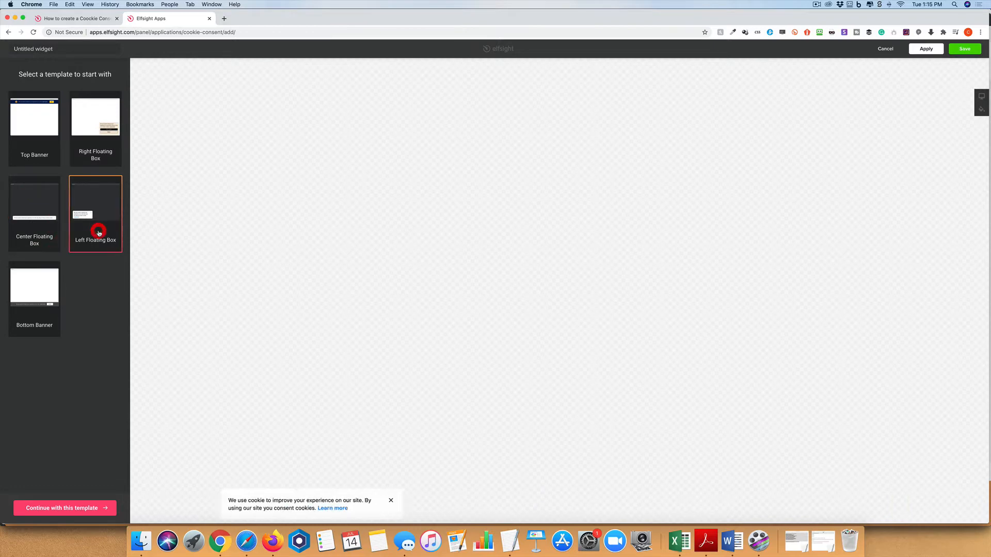
{"action": "left_click", "coordinate": [48, 289]}
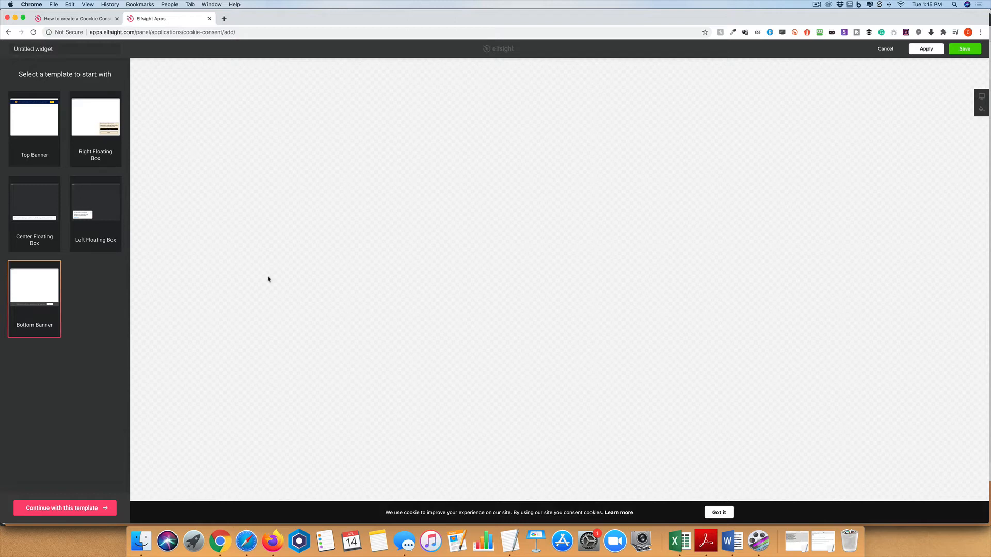
{"action": "left_click", "coordinate": [71, 509]}
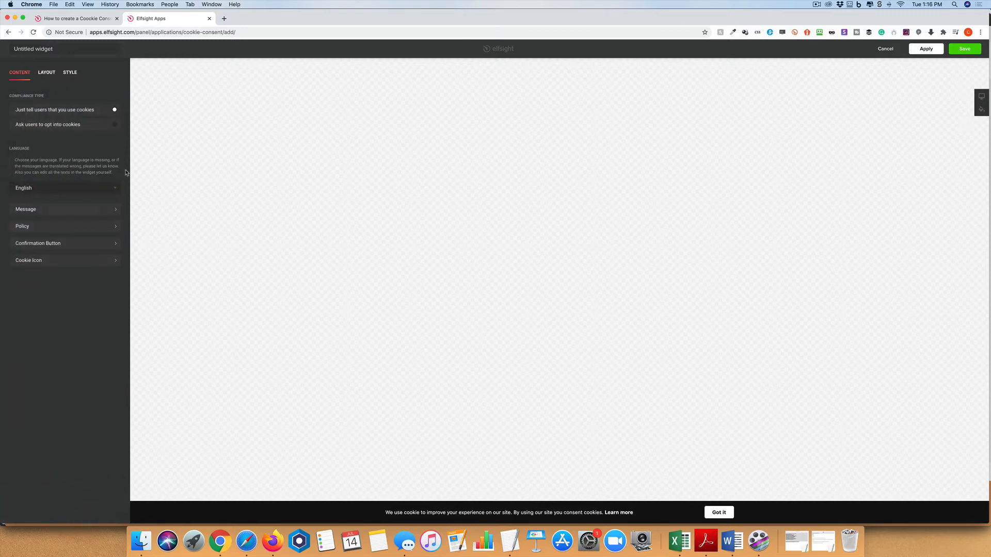
Try the compliance type that asks users to opt into cookies, and return to "Just tell users that you use cookies"
{"action": "left_click", "coordinate": [116, 125]}
{"action": "left_click", "coordinate": [115, 111]}
Replace the banner's default message with "We are open. Due to COVID19 we have a few restrictions. First, you need to"
{"action": "left_click", "coordinate": [106, 209]}
{"action": "left_click_drag", "start_coordinate": [41, 141], "coordinate": [11, 123]}
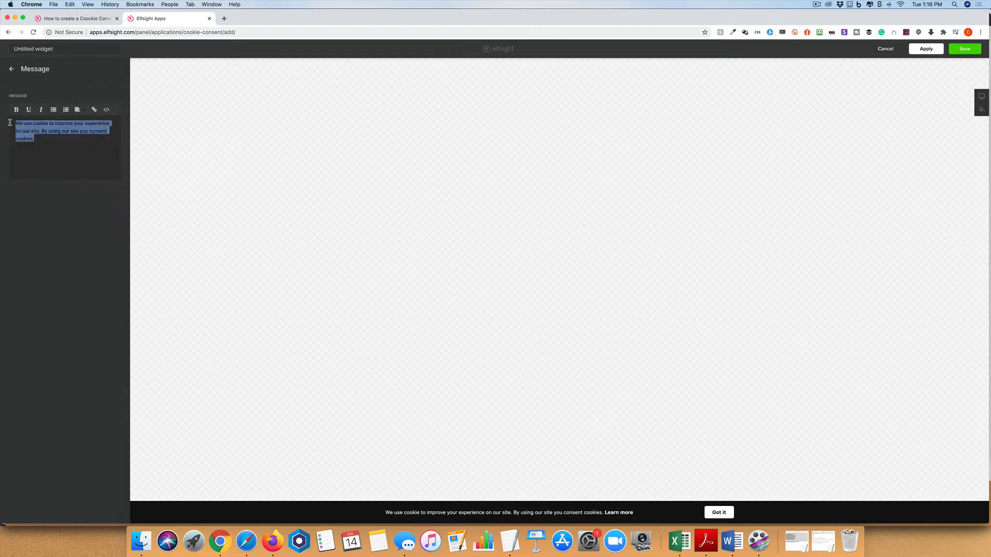
{"action": "type", "text": "We"}
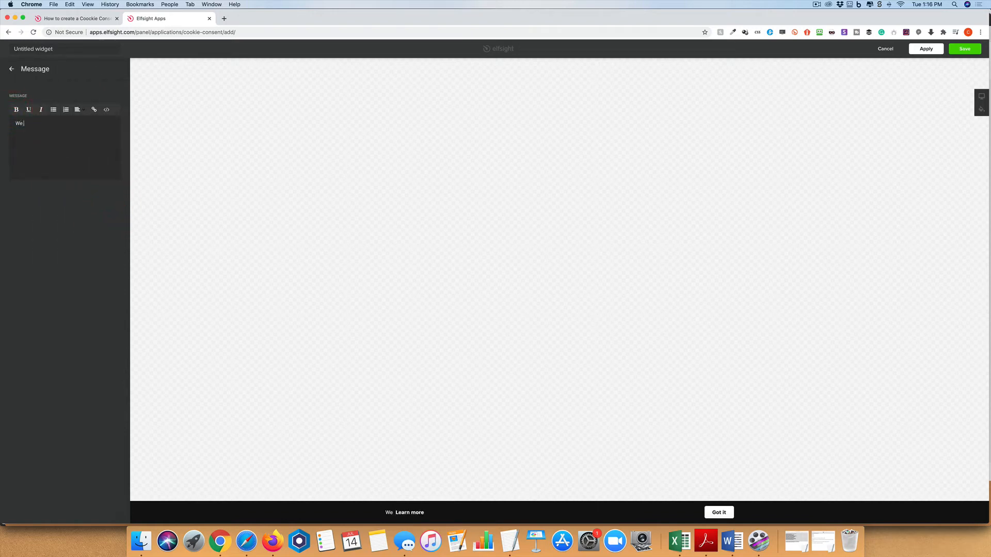
{"action": "type", "text": " are open. Due to COVID19 we have "}
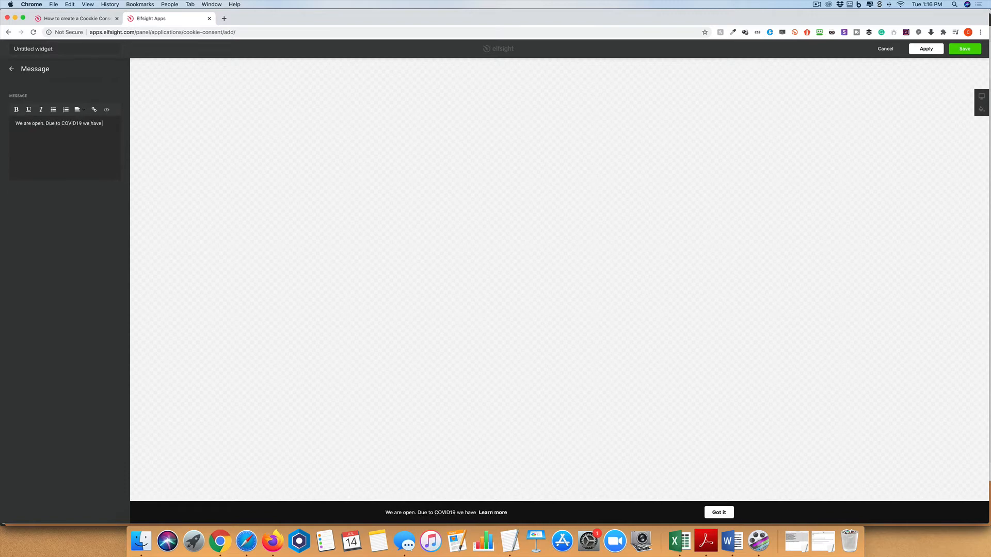
{"action": "type", "text": "a few restrictions. First, wyou need to"}
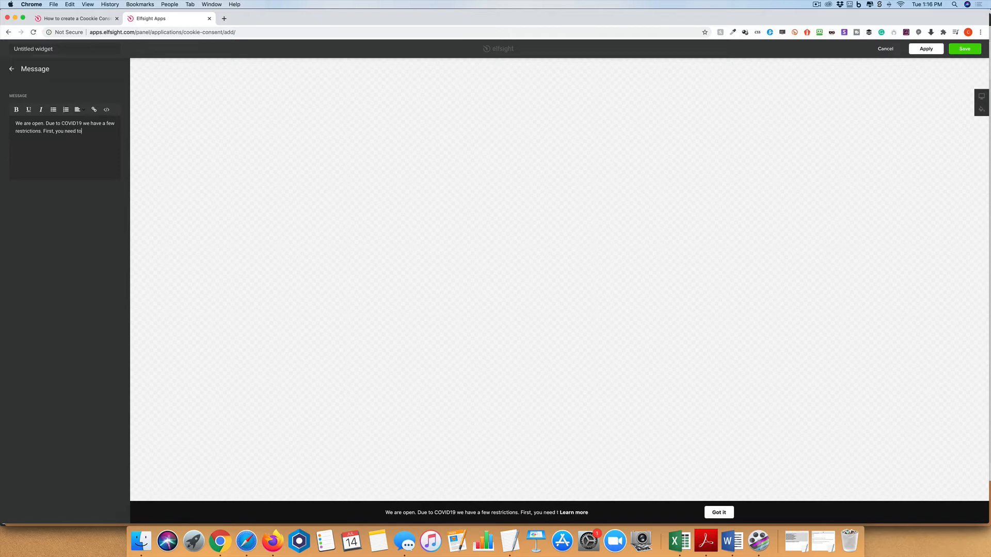
Complete the message with "wear a mask when you enter and please observe social distancing. Thanks for your understanding."
{"action": "type", "text": " wear a mask when you enter and p"}
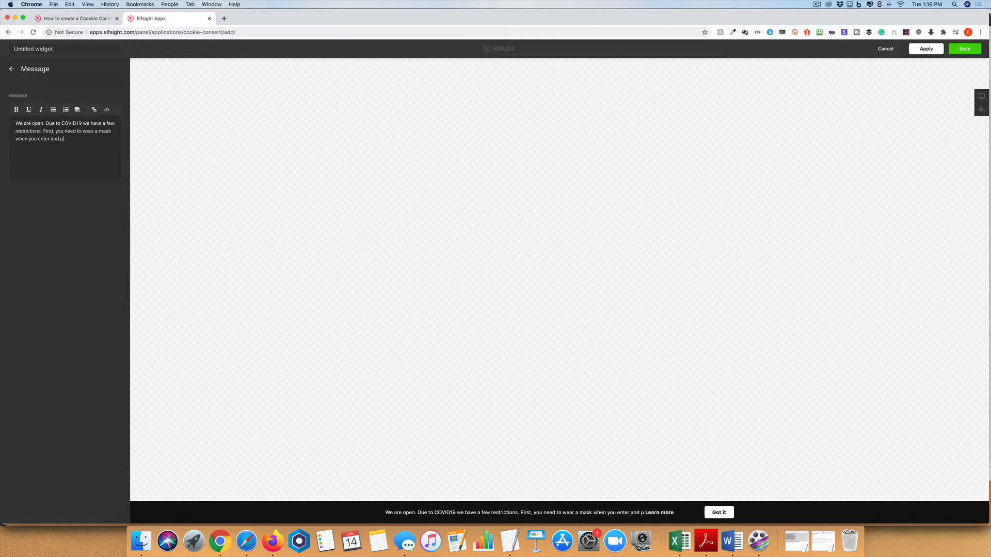
{"action": "type", "text": "lease observe social Distan"}
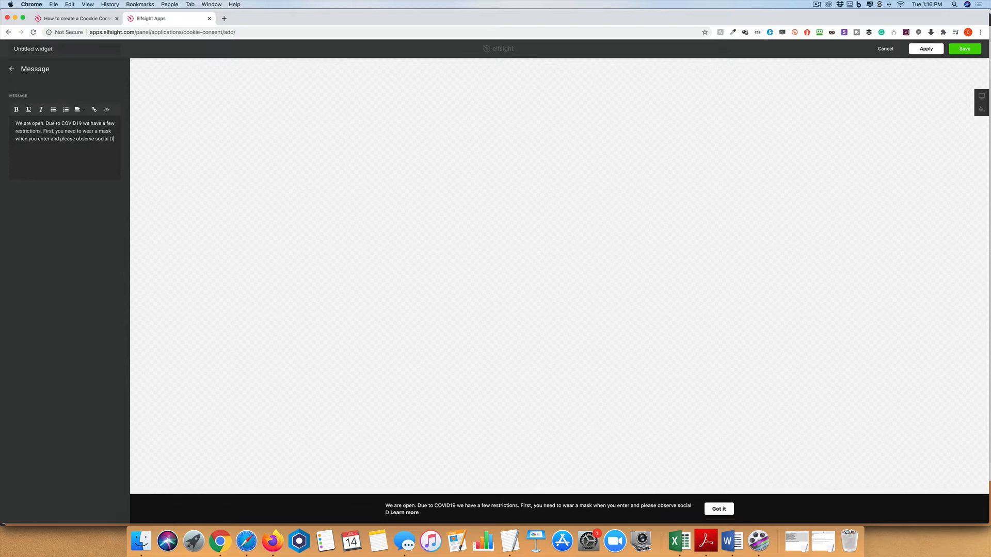
{"action": "key", "text": "BackSpace"}
{"action": "key", "text": "BackSpace"}
{"action": "key", "text": "BackSpace"}
{"action": "key", "text": "BackSpace"}
{"action": "key", "text": "BackSpace"}
{"action": "key", "text": "BackSpace"}
{"action": "type", "text": "distancing. Thanks for your "}
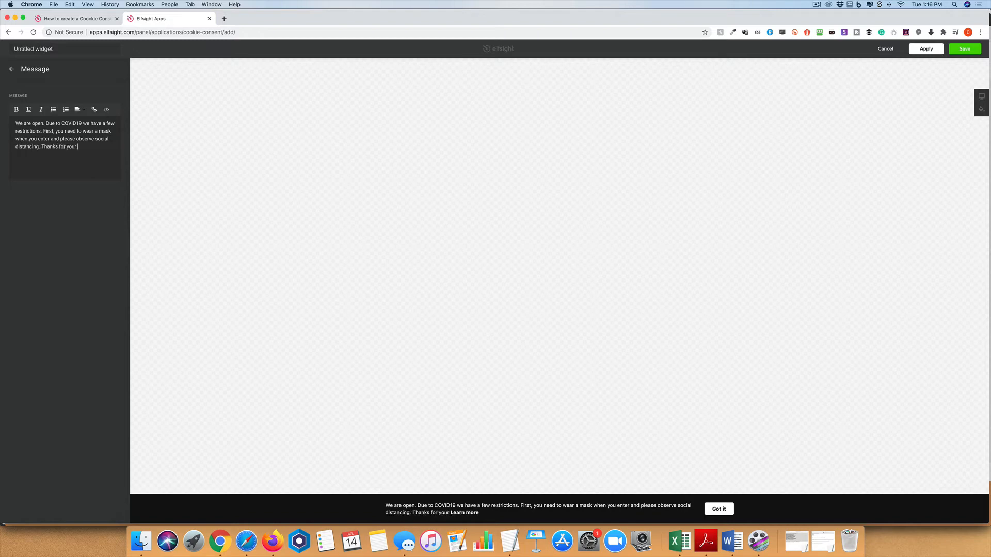
{"action": "type", "text": "understanding."}
Center-align the banner message text and return to the widget's content settings
{"action": "left_click", "coordinate": [78, 109]}
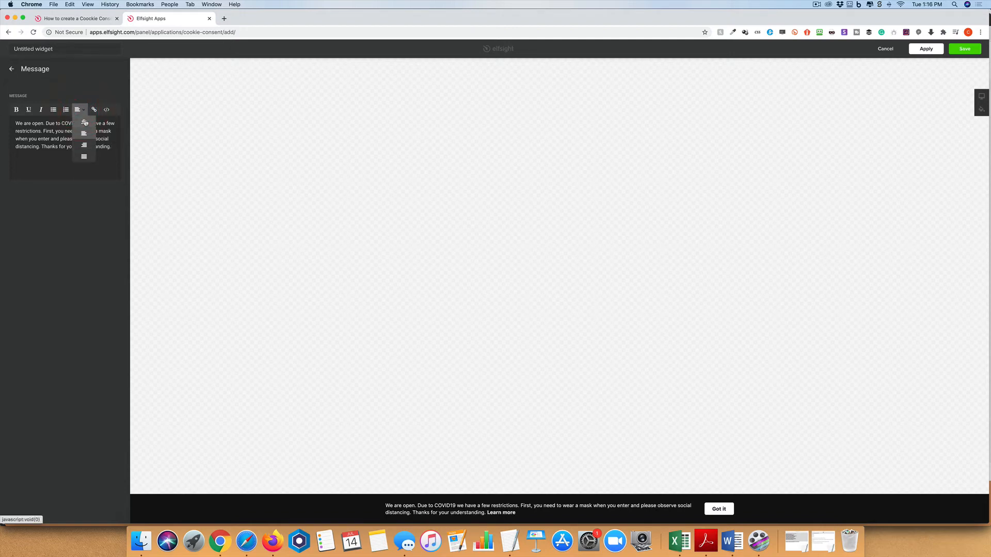
{"action": "left_click", "coordinate": [84, 133]}
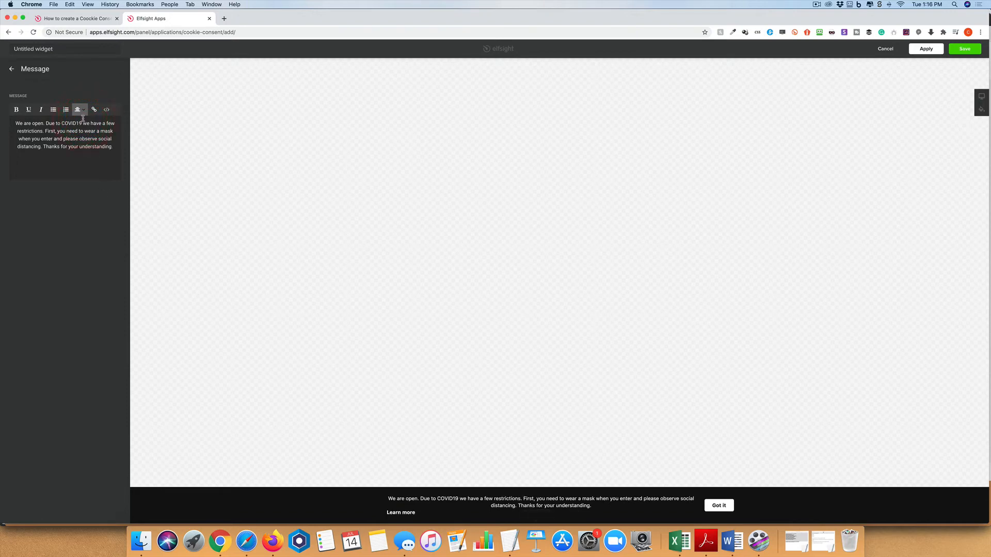
{"action": "left_click", "coordinate": [11, 71]}
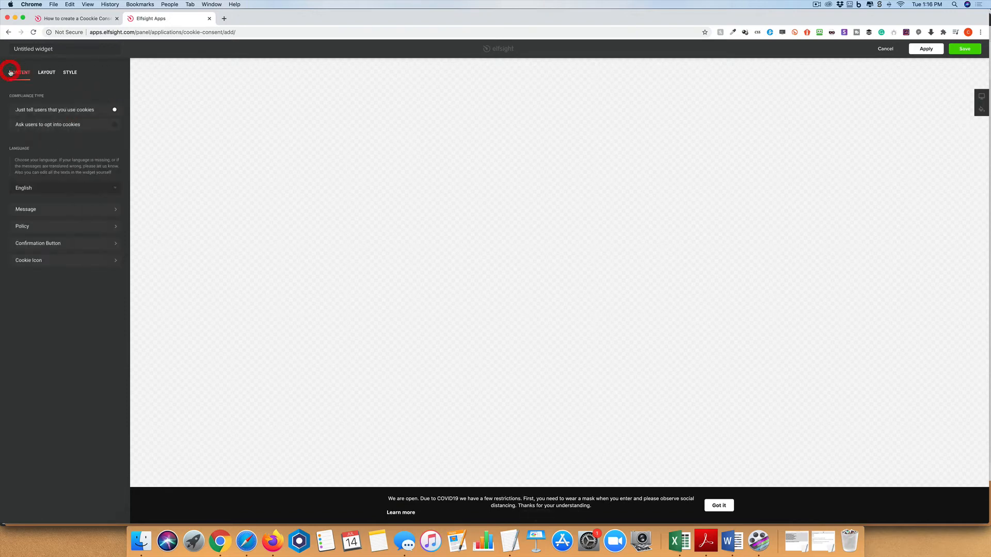
Set the policy display to "Don't show policy link" and turn off the confirmation button
{"action": "left_click", "coordinate": [115, 229]}
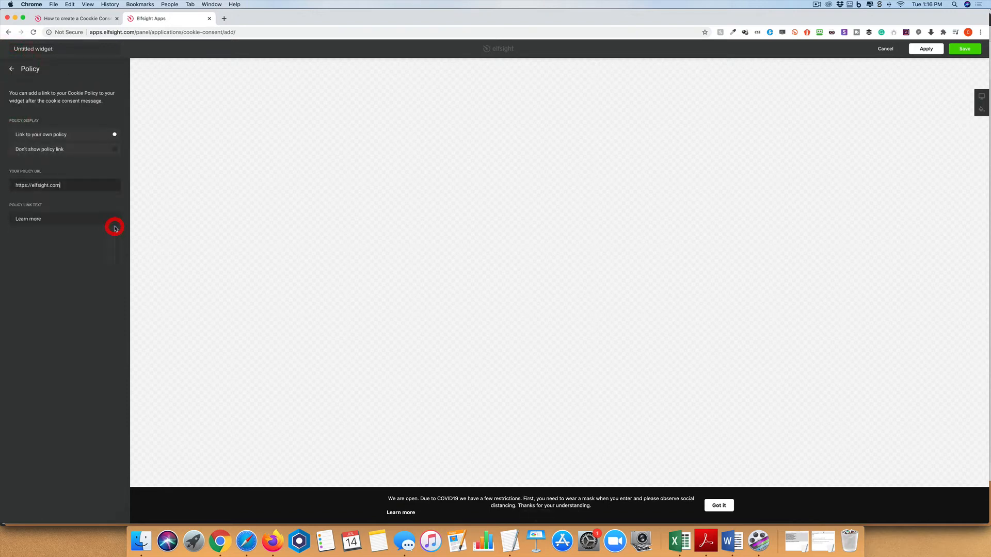
{"action": "left_click", "coordinate": [114, 150]}
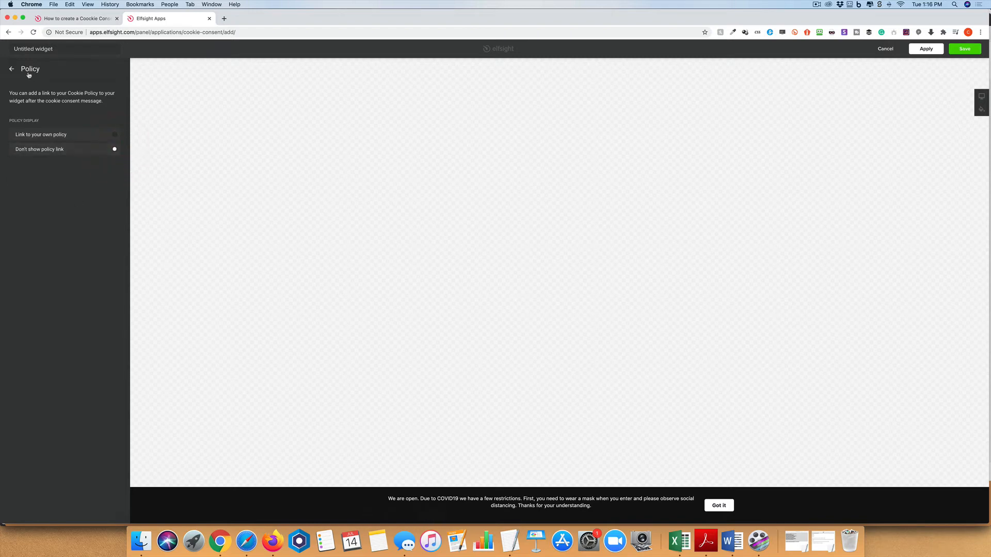
{"action": "left_click", "coordinate": [11, 69]}
{"action": "left_click", "coordinate": [114, 244]}
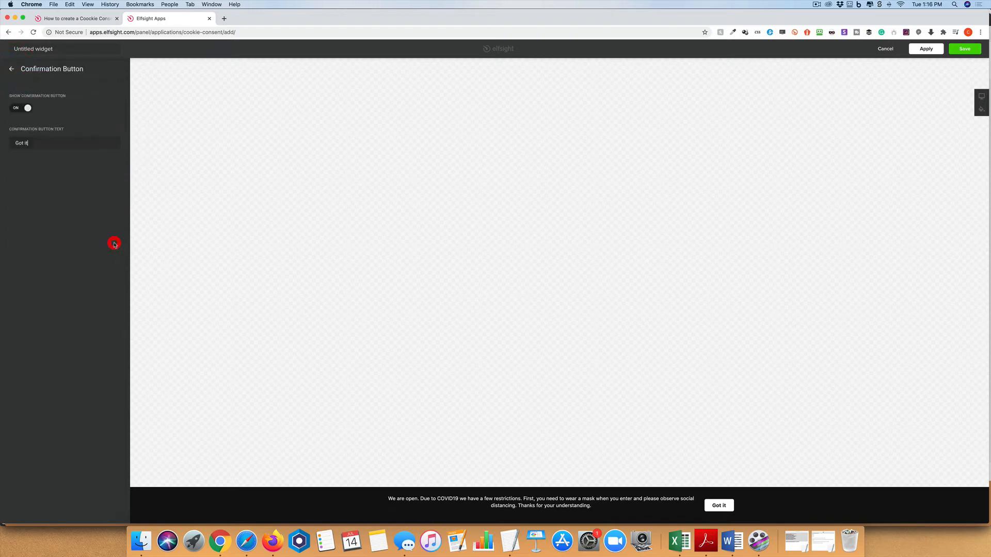
{"action": "left_click", "coordinate": [19, 108]}
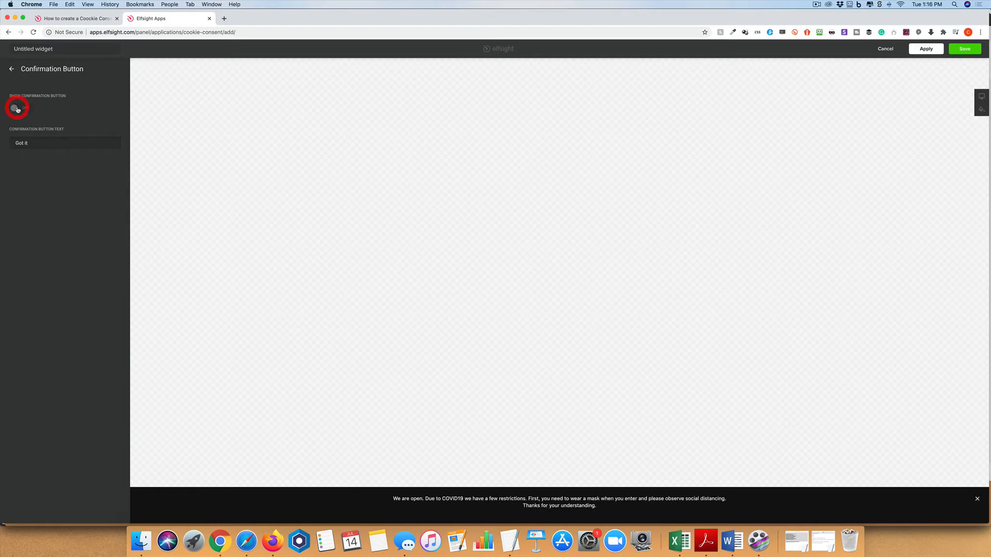
{"action": "left_click", "coordinate": [11, 69]}
Try showing the cookie icon in the banner, and turn it off again
{"action": "left_click", "coordinate": [107, 261]}
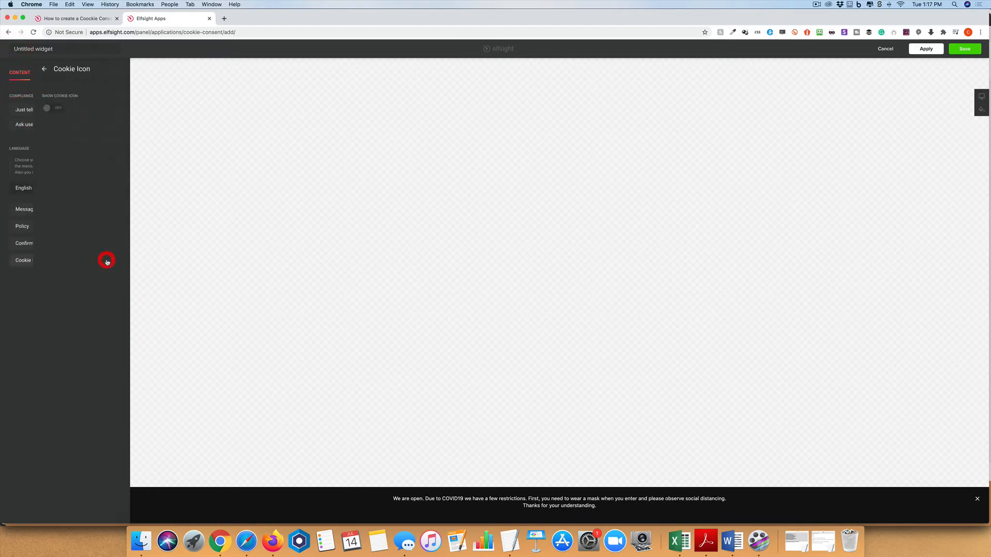
{"action": "left_click", "coordinate": [25, 108]}
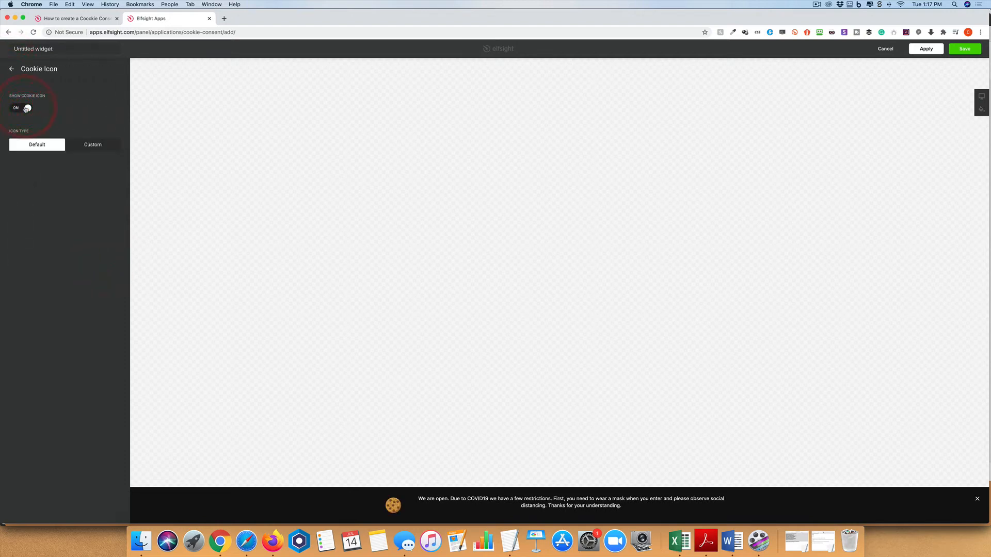
{"action": "left_click", "coordinate": [26, 108]}
{"action": "left_click", "coordinate": [11, 68]}
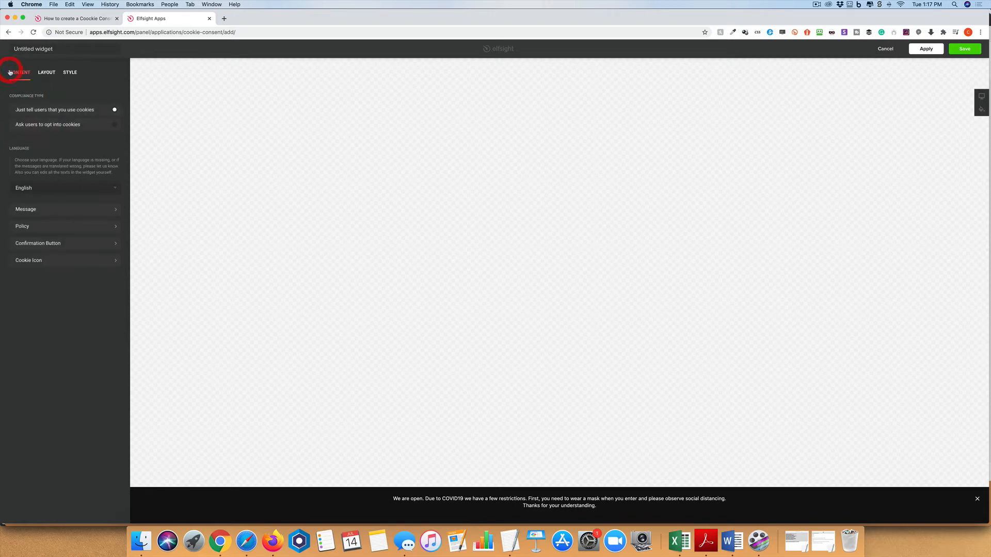
Examine the available banner layouts, keeping Bottom Banner selected
{"action": "left_click", "coordinate": [46, 72]}
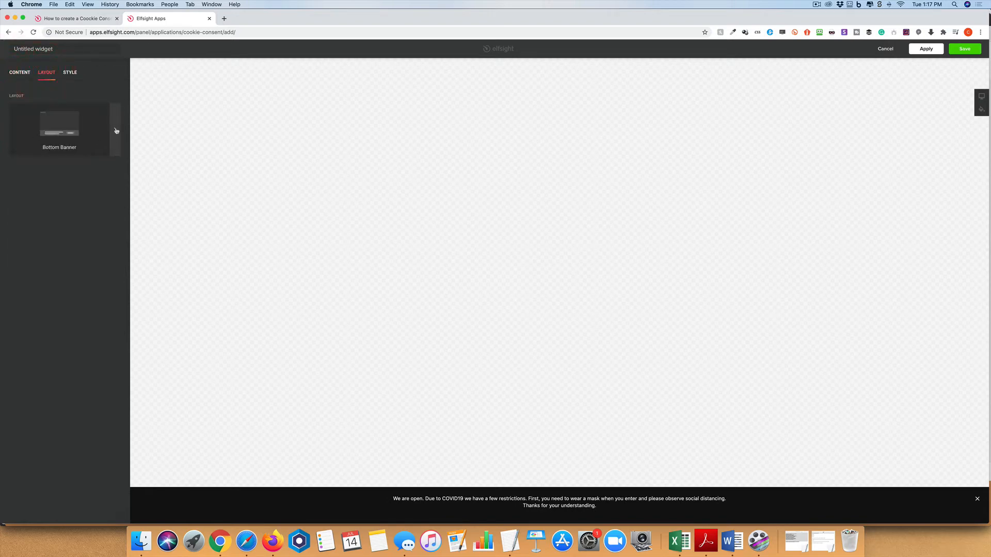
{"action": "left_click", "coordinate": [116, 130]}
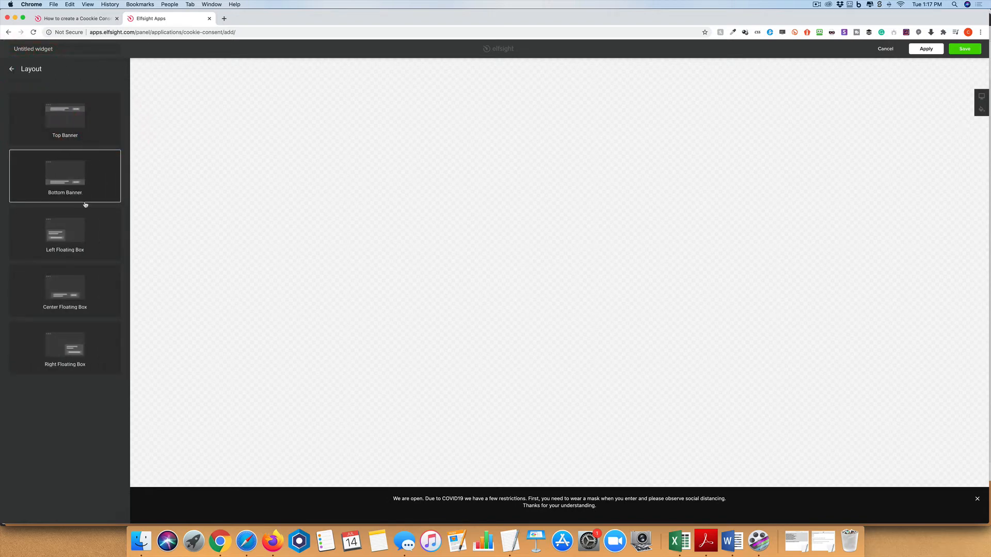
{"action": "left_click", "coordinate": [12, 69]}
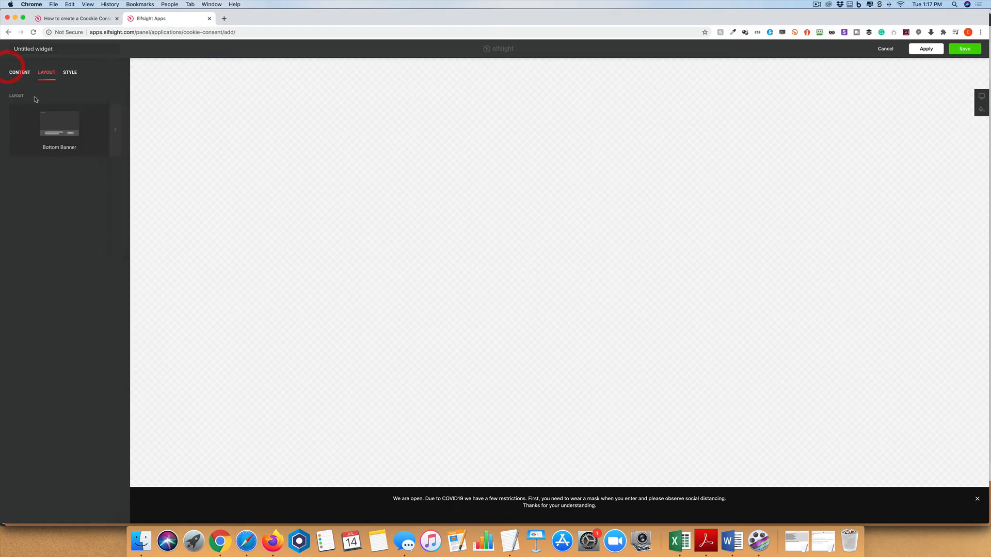
Set the banner's background color to orange, rgb(199, 123, 45)
{"action": "left_click", "coordinate": [66, 73]}
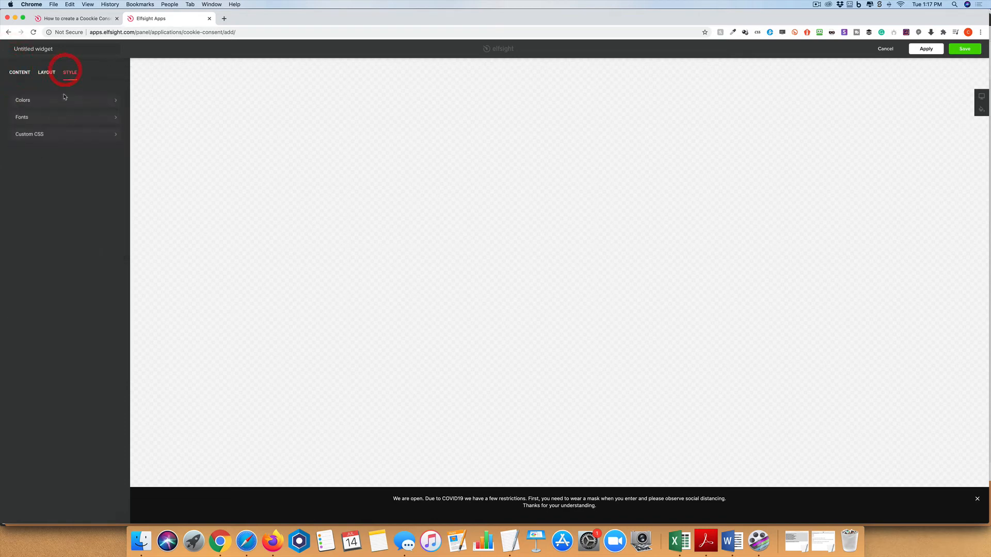
{"action": "left_click", "coordinate": [106, 100]}
{"action": "left_click", "coordinate": [14, 111]}
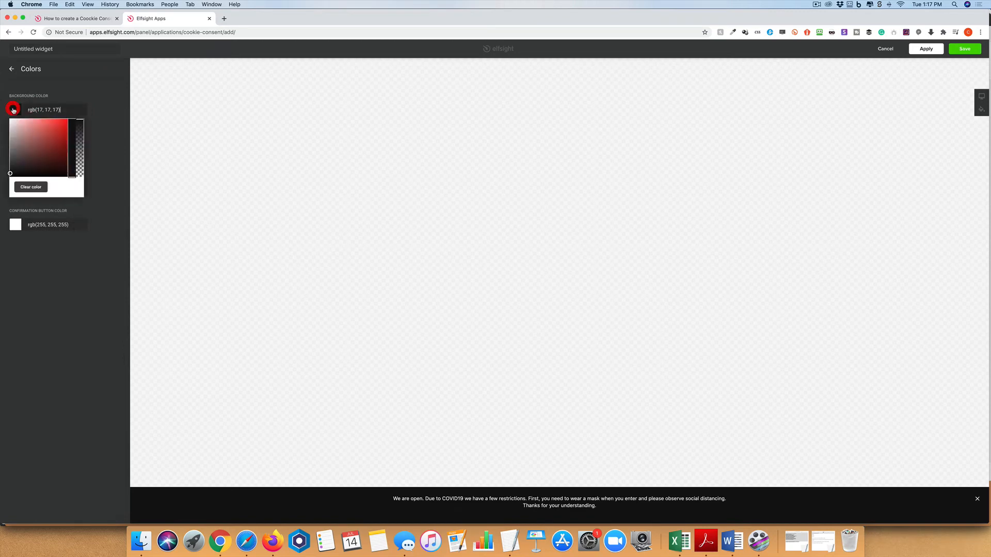
{"action": "left_click", "coordinate": [34, 139]}
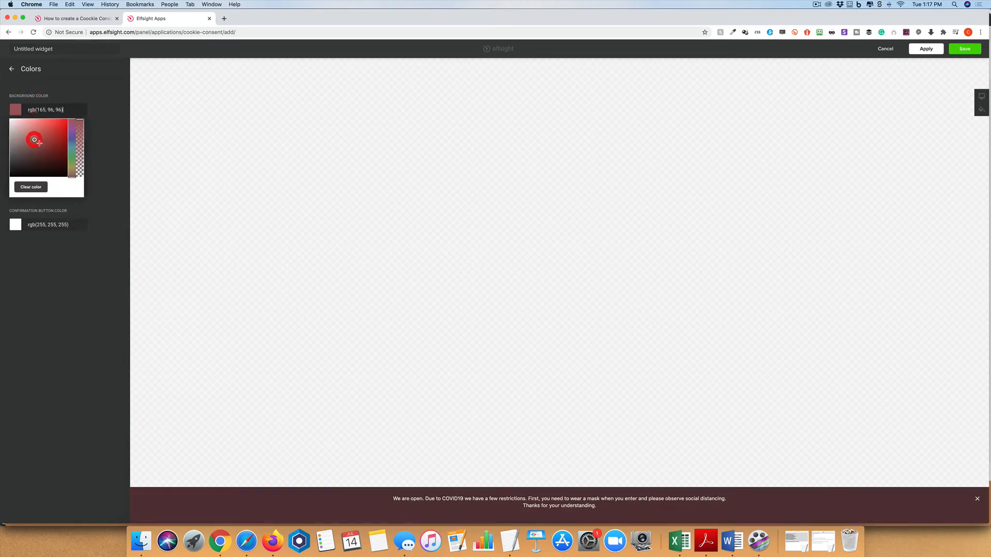
{"action": "left_click", "coordinate": [71, 172]}
{"action": "left_click_drag", "start_coordinate": [35, 139], "coordinate": [53, 134]}
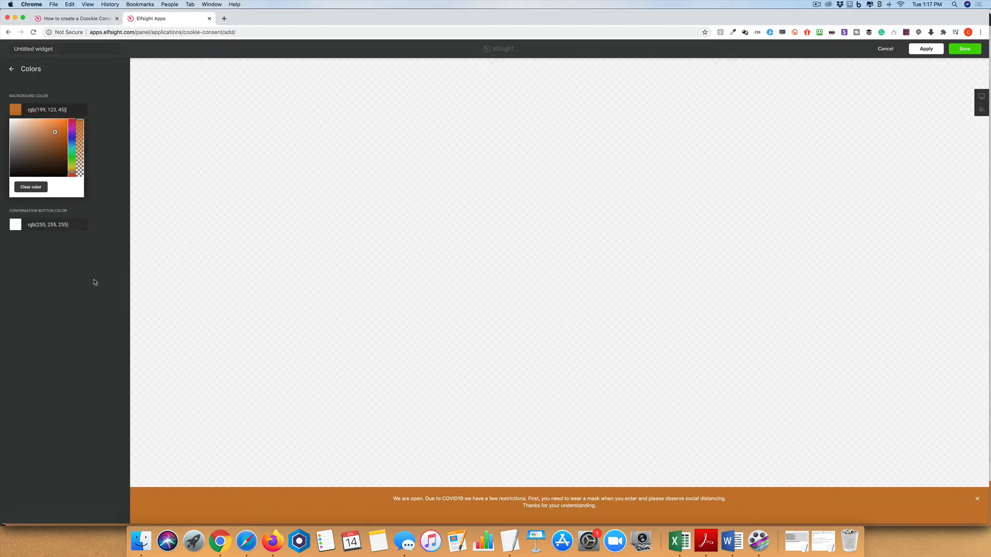
{"action": "left_click", "coordinate": [10, 71]}
Enlarge the banner's text font size and check the custom CSS settings, leaving them empty
{"action": "left_click", "coordinate": [58, 119]}
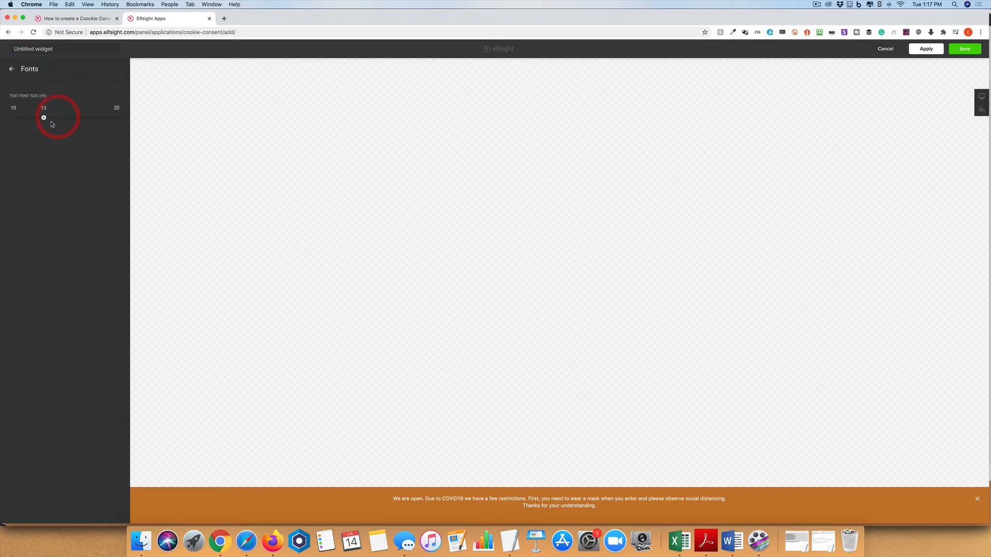
{"action": "left_click_drag", "start_coordinate": [44, 118], "coordinate": [86, 118]}
{"action": "left_click", "coordinate": [12, 71]}
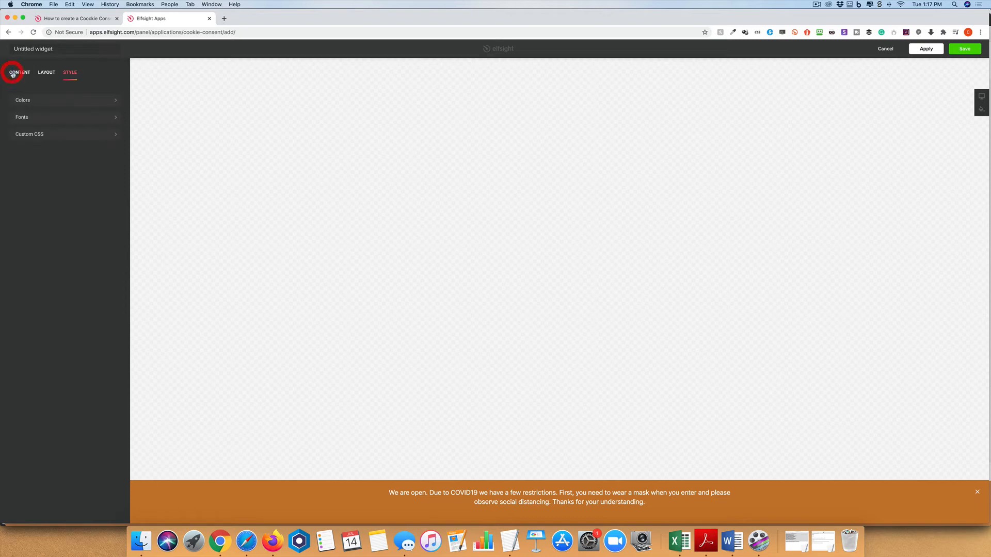
{"action": "left_click", "coordinate": [48, 133]}
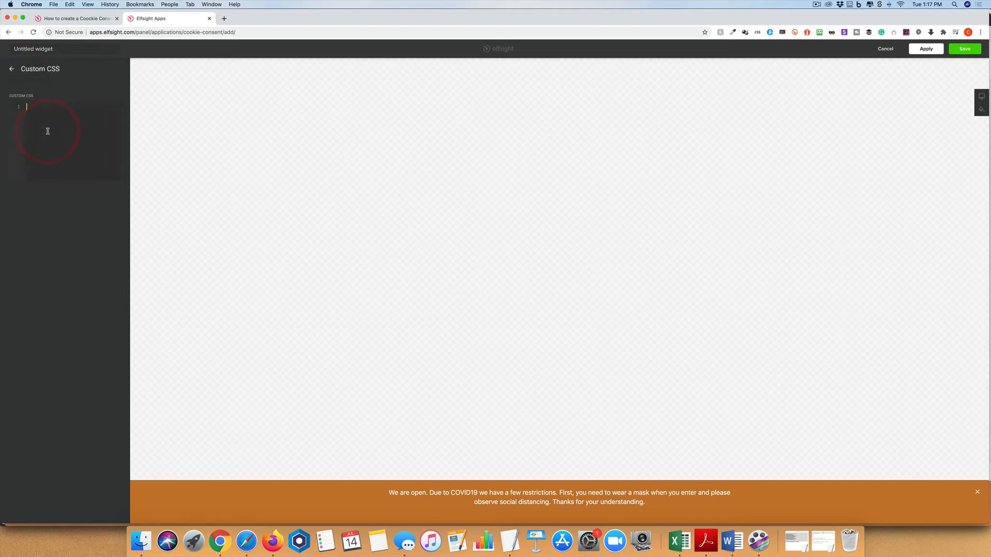
{"action": "left_click", "coordinate": [11, 72]}
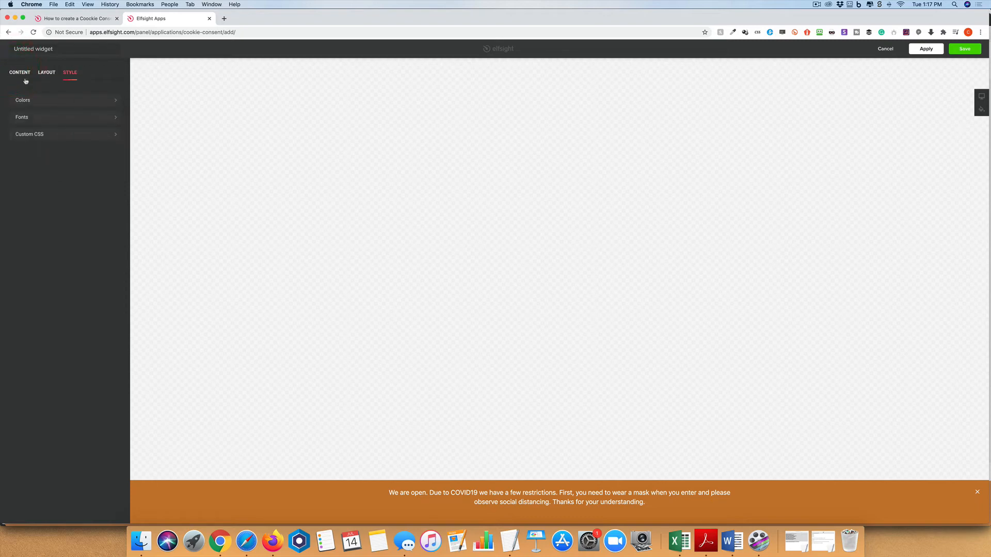
Apply and save the widget, and copy its installation code
{"action": "left_click", "coordinate": [926, 50]}
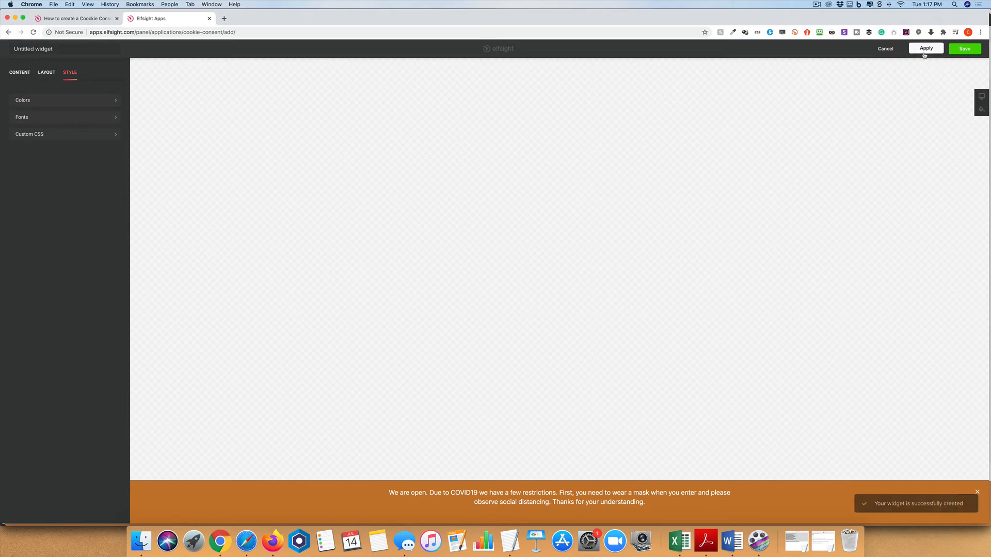
{"action": "left_click", "coordinate": [970, 49]}
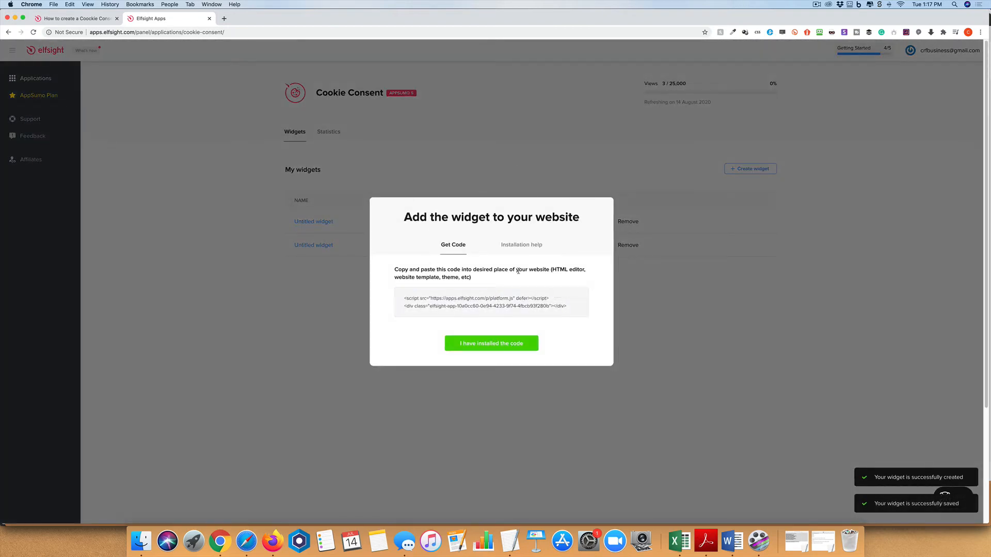
{"action": "left_click", "coordinate": [576, 296]}
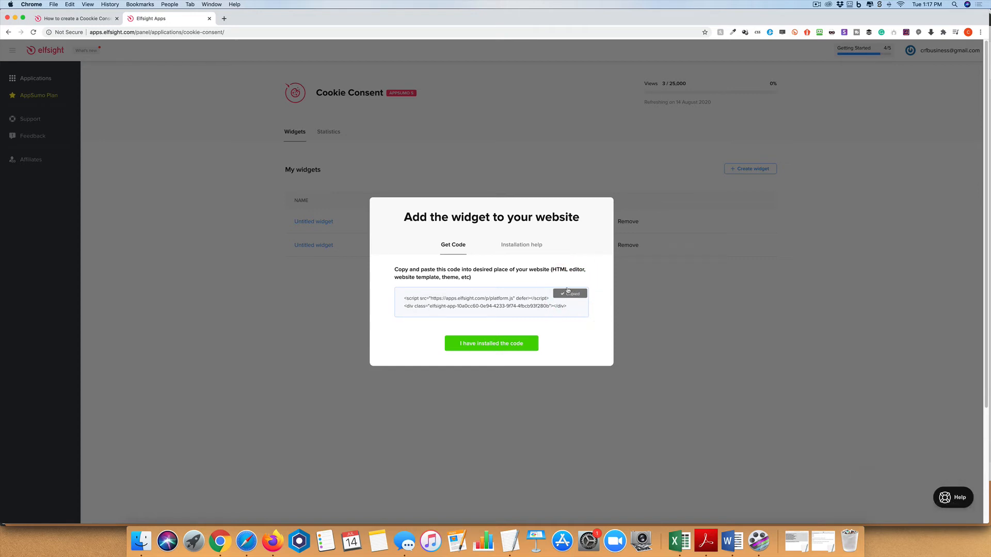
Look at the installation help for the widget and return to its code
{"action": "left_click", "coordinate": [521, 244]}
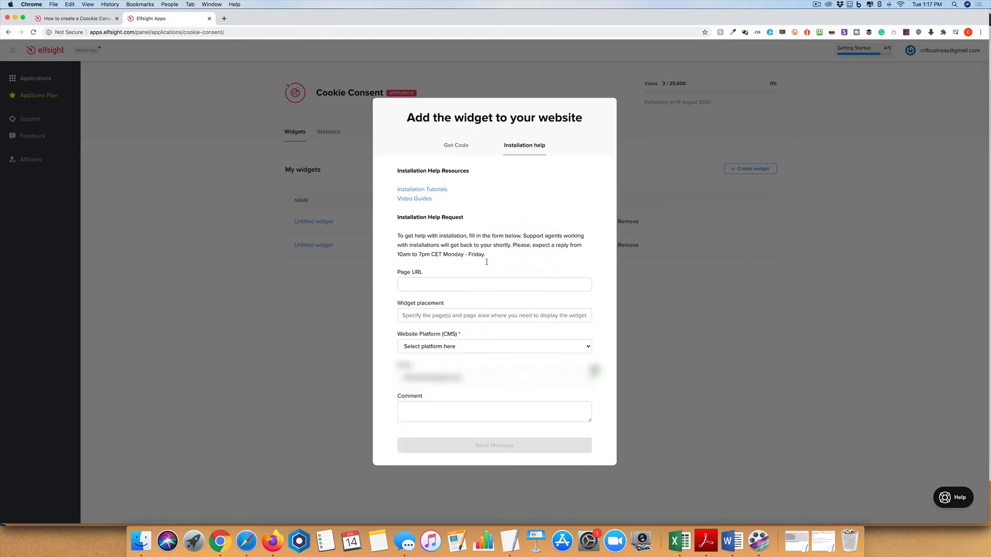
{"action": "left_click", "coordinate": [458, 146]}
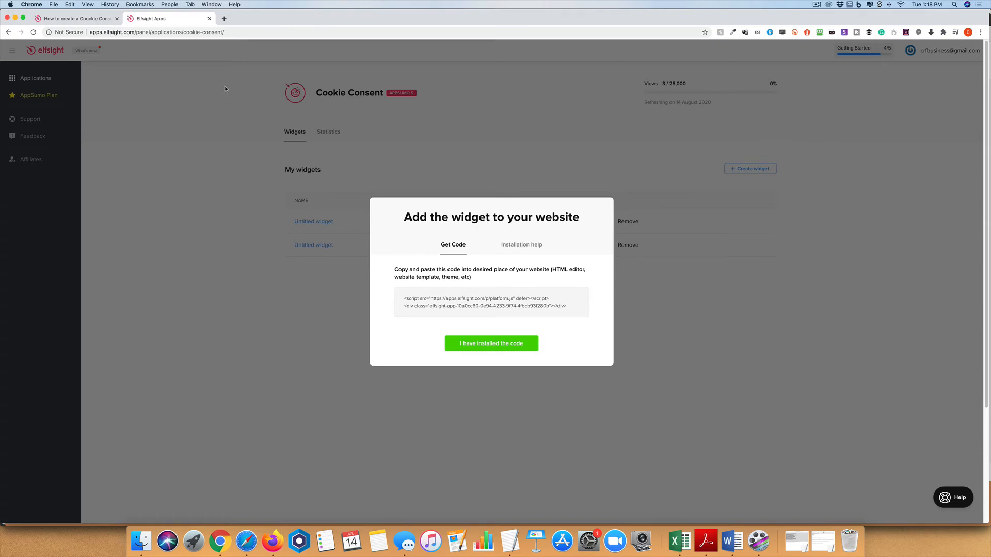
Open the WordPress admin dashboard at weblearning.icu/wp/wp-admin in a new browser tab
{"action": "left_click", "coordinate": [223, 19]}
{"action": "type", "text": "weble"}
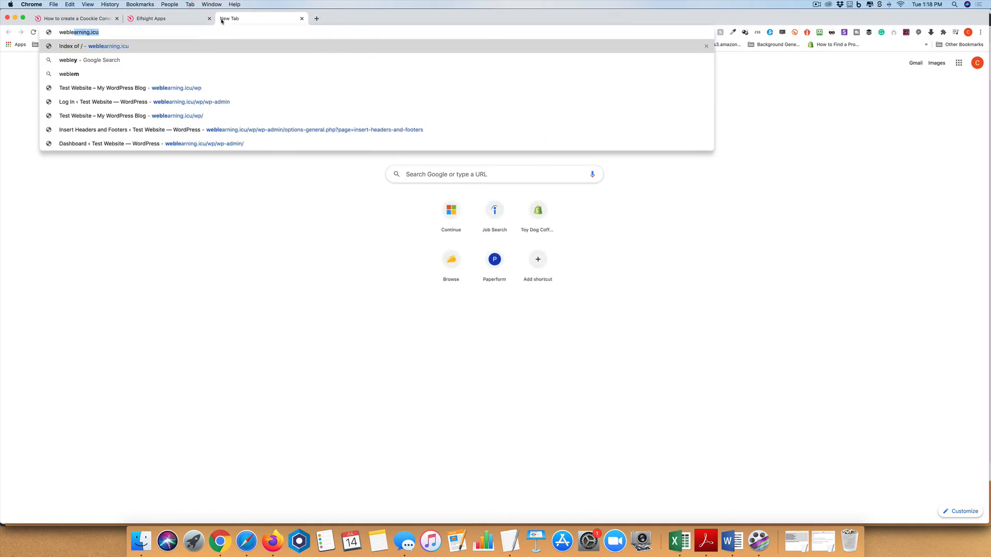
{"action": "key", "text": "Right"}
{"action": "type", "text": "/wp"}
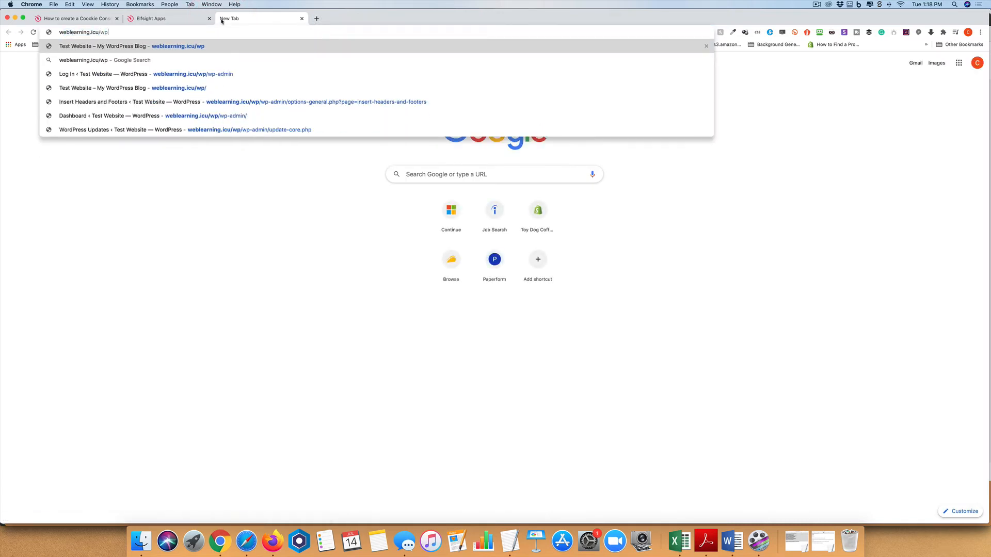
{"action": "key", "text": "Down"}
{"action": "key", "text": "Down"}
{"action": "key", "text": "Return"}
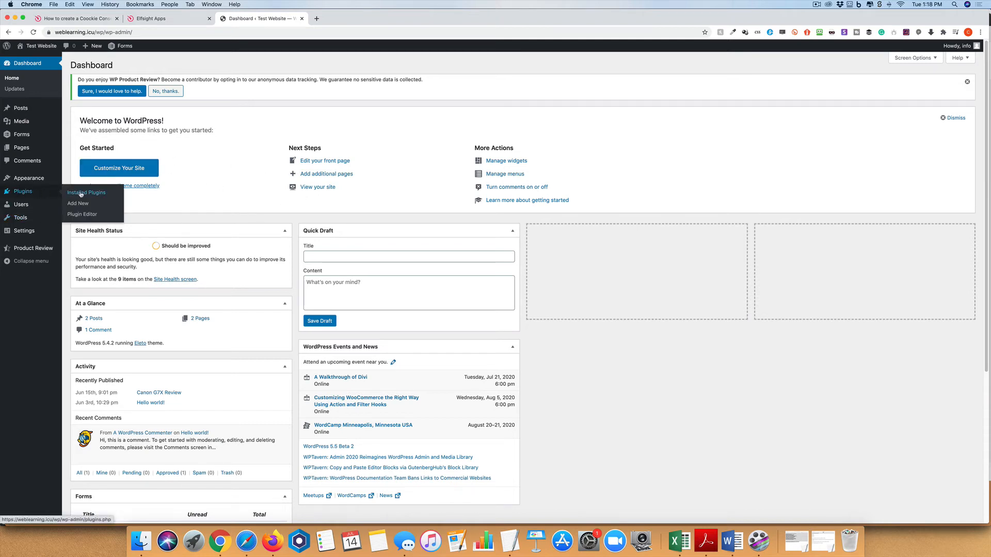
Check the installed plugins for Insert Headers and Footers, and open that plugin's settings
{"action": "left_click", "coordinate": [81, 193]}
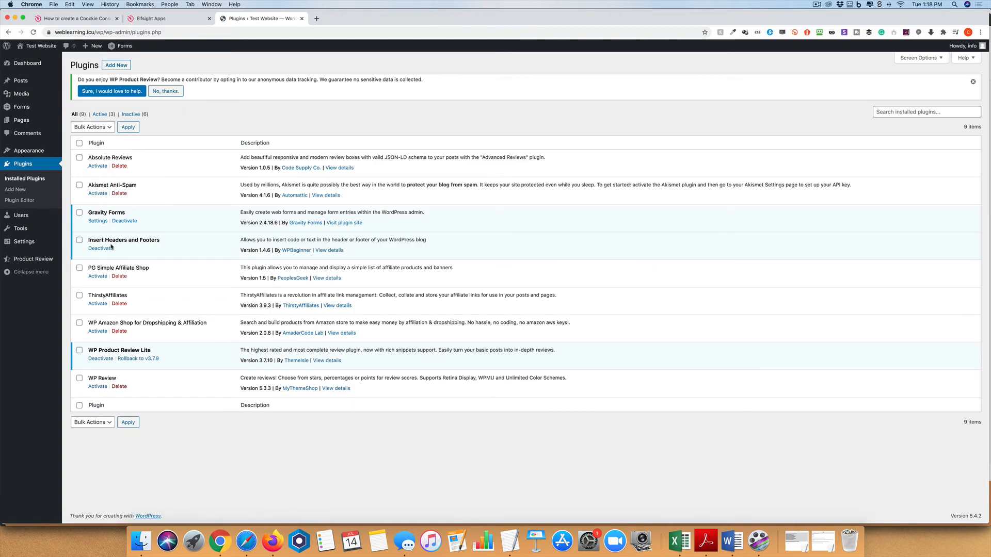
{"action": "mouse_move", "coordinate": [23, 241]}
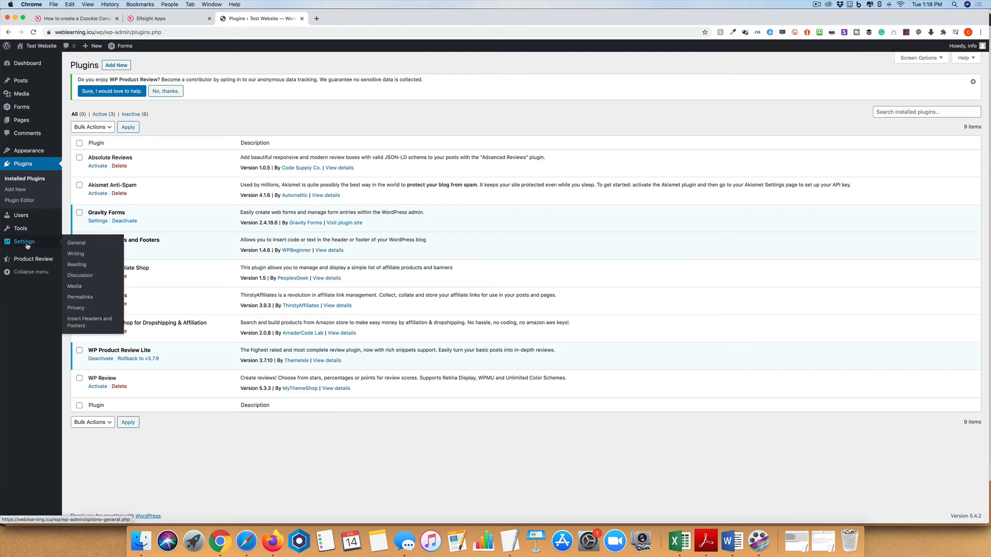
{"action": "left_click", "coordinate": [87, 324]}
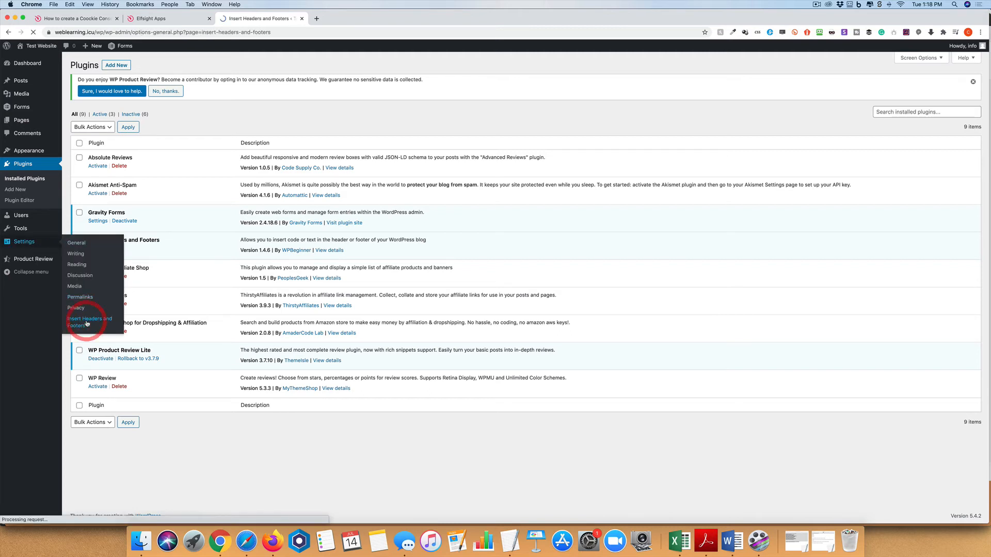
Replace the existing header script with the copied Elfsight widget code and save the plugin settings
{"action": "left_click", "coordinate": [315, 147]}
{"action": "key", "text": "super+a"}
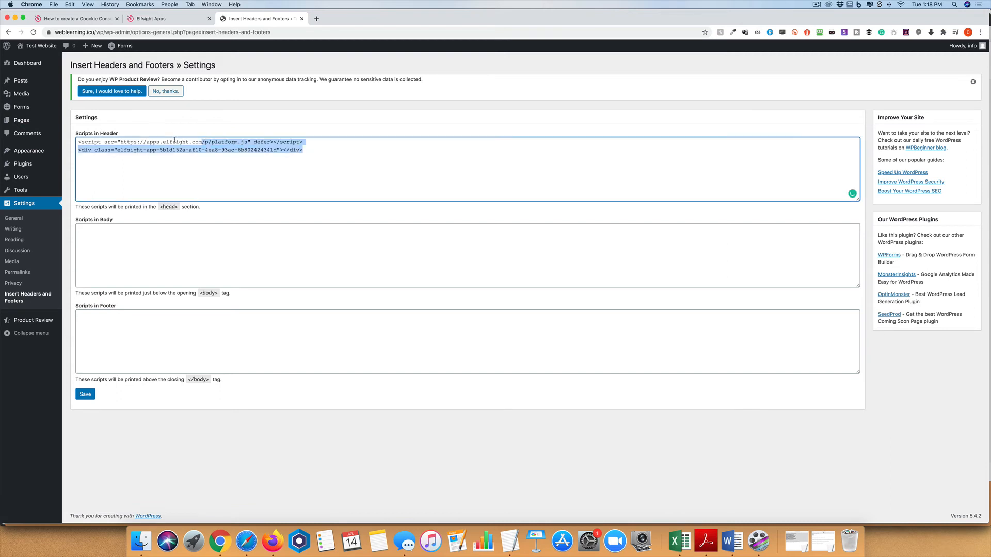
{"action": "key", "text": "super+v"}
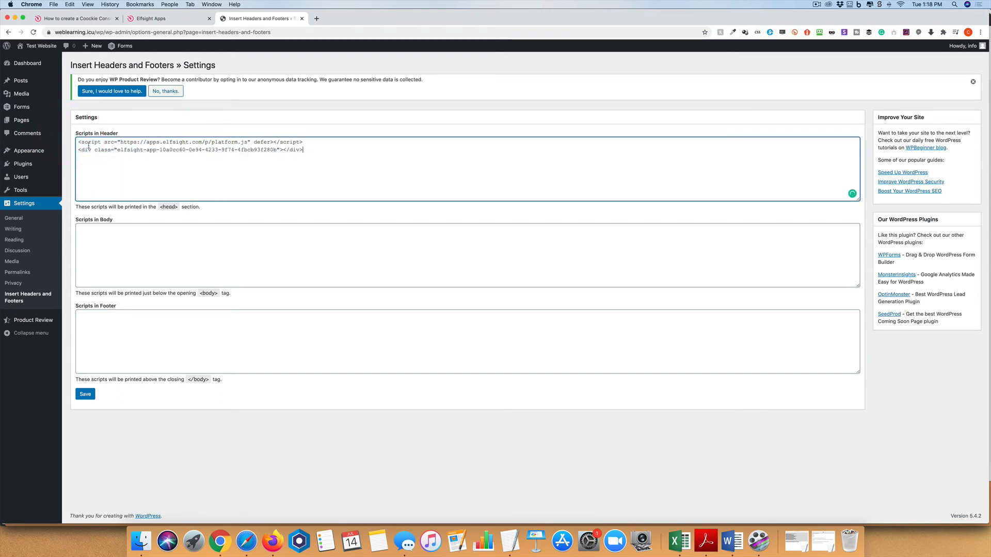
{"action": "left_click", "coordinate": [86, 395]}
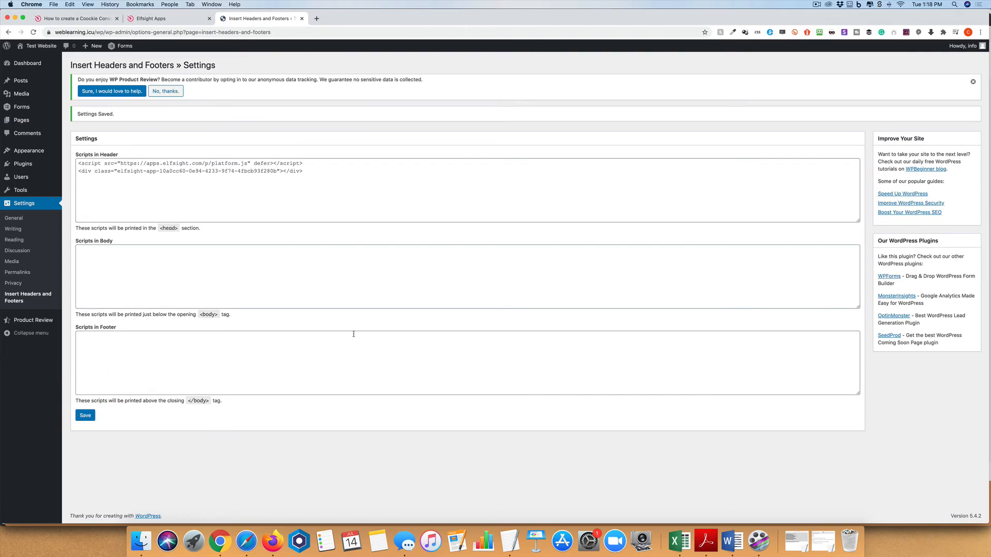
Switch to Firefox, reload the test website to check the new banner, and return to Chrome
{"action": "key", "text": "super+Tab"}
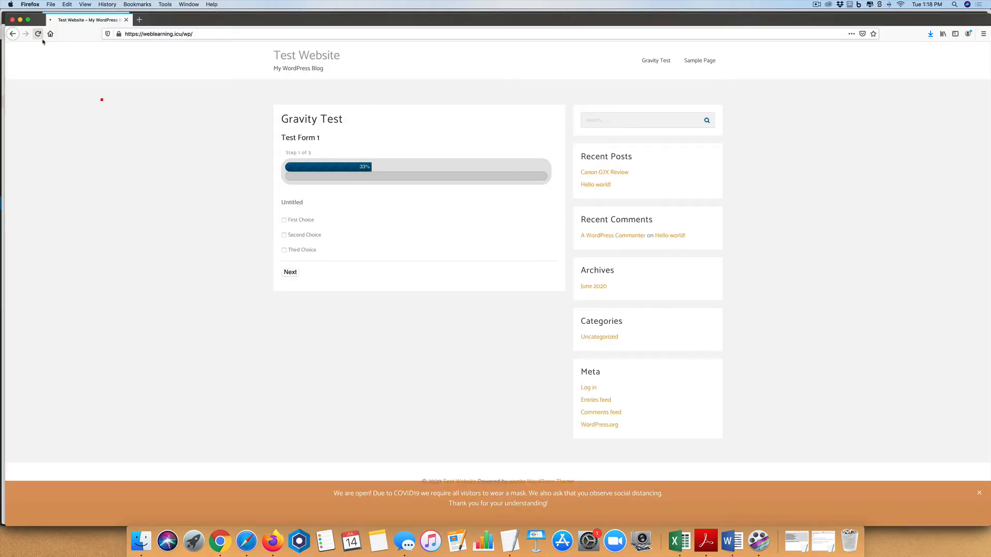
{"action": "left_click", "coordinate": [37, 34]}
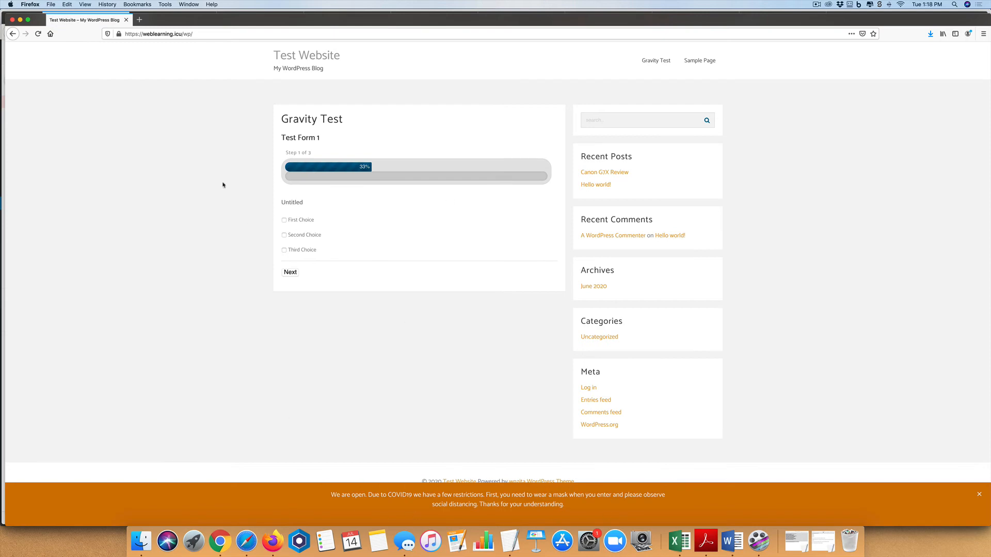
{"action": "key", "text": "super+Tab"}
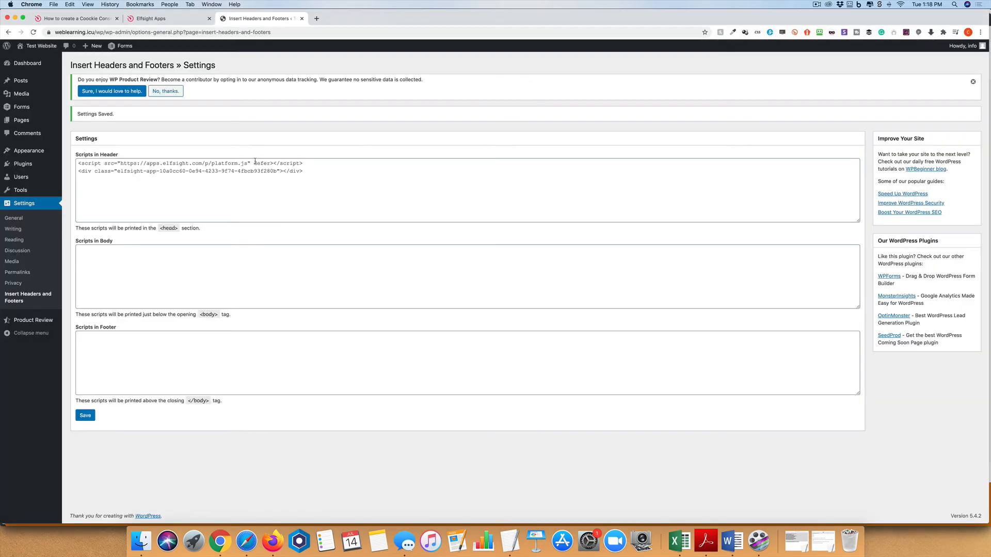
Return to the Elfsight widget list, change the second untitled widget's layout to Top Banner, and save it
{"action": "left_click", "coordinate": [155, 19]}
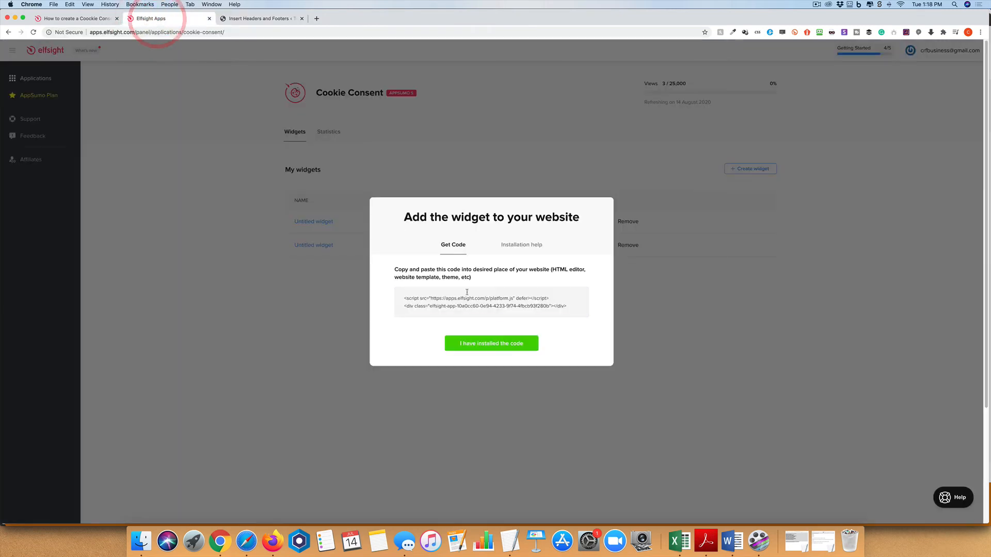
{"action": "left_click", "coordinate": [498, 343]}
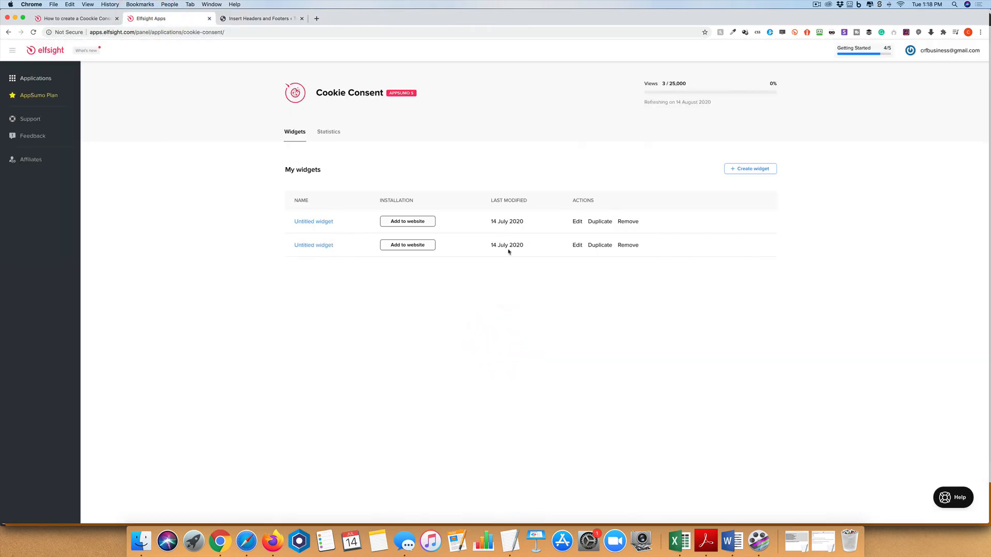
{"action": "left_click", "coordinate": [576, 245]}
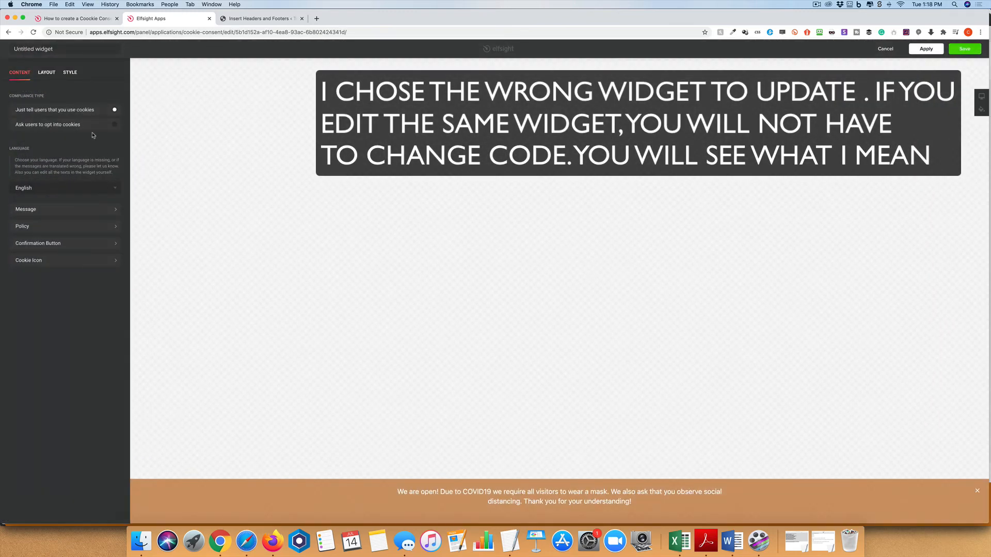
{"action": "left_click", "coordinate": [47, 73]}
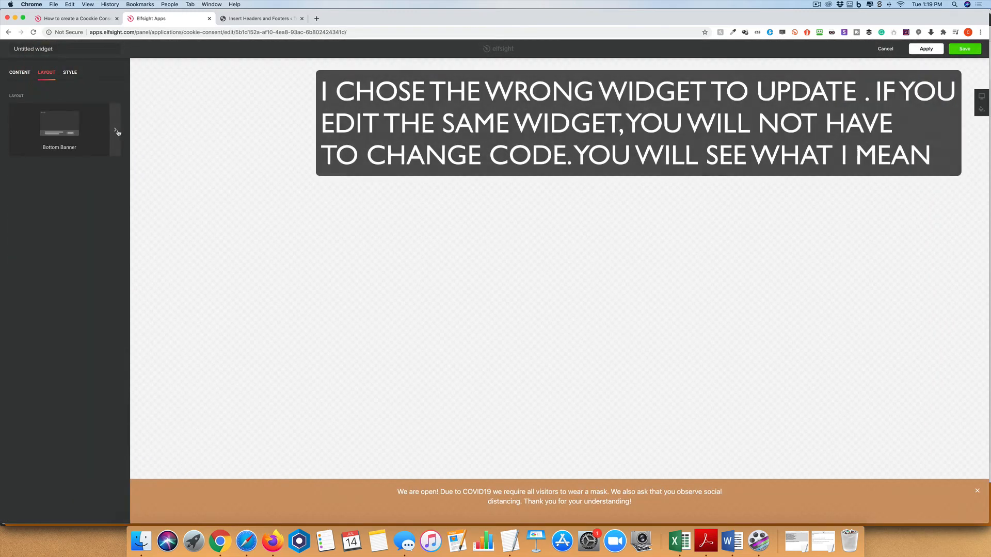
{"action": "left_click", "coordinate": [109, 138]}
{"action": "left_click", "coordinate": [83, 125]}
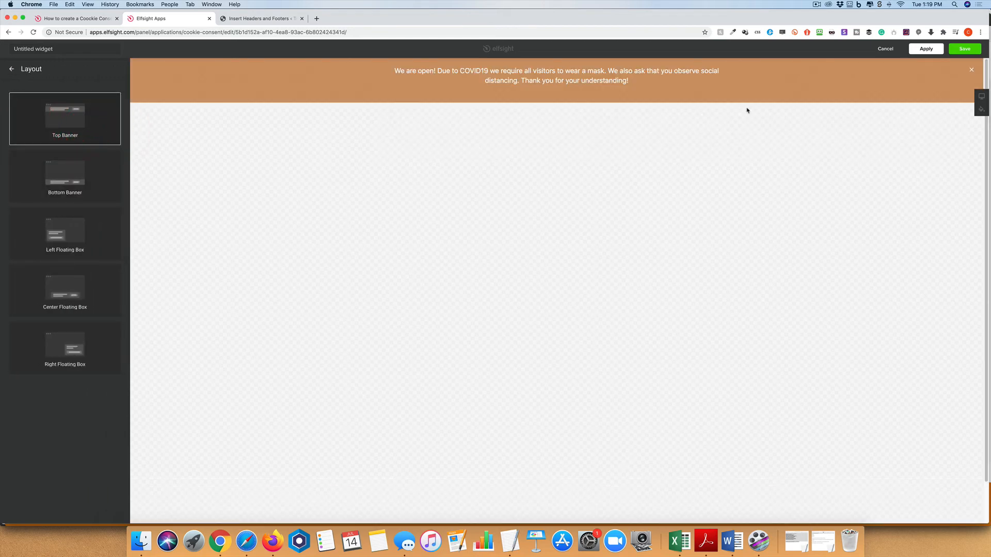
{"action": "left_click", "coordinate": [966, 52]}
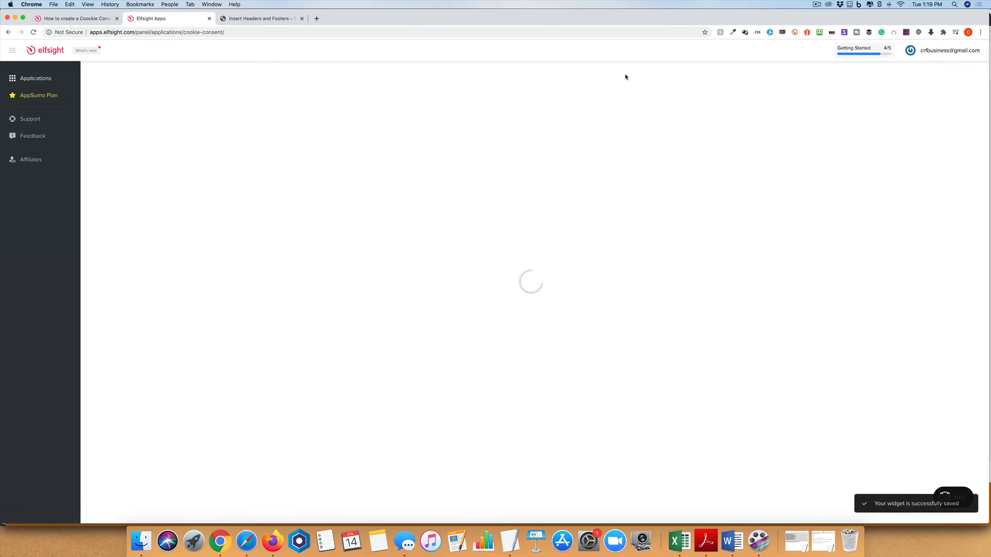
Switch to Firefox, reload the test website to check the banner position, and return to Chrome
{"action": "key", "text": "super+Tab"}
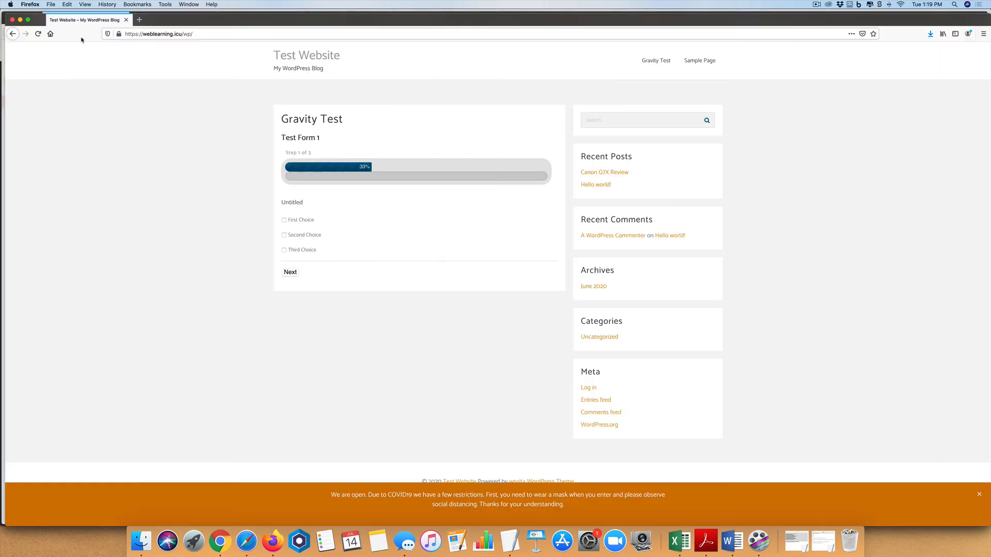
{"action": "left_click", "coordinate": [38, 34]}
{"action": "left_click", "coordinate": [38, 34]}
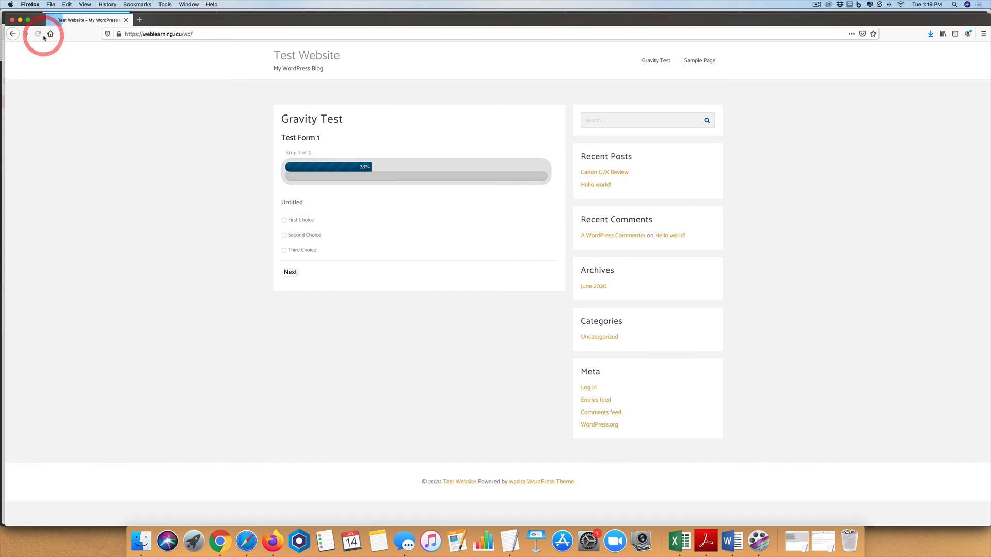
{"action": "key", "text": "super+Tab"}
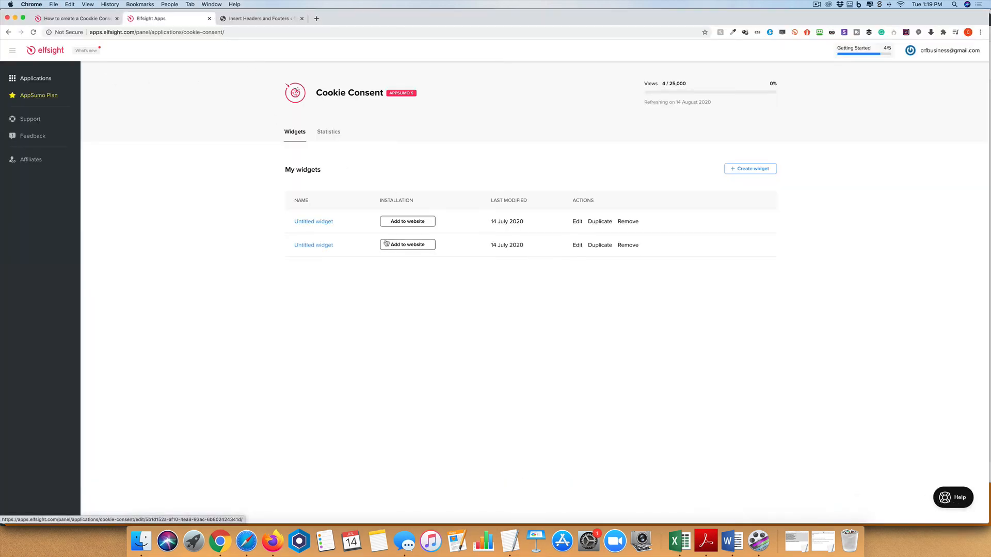
Copy the second widget's installation code, replace the WordPress header script with it, and save the plugin settings
{"action": "left_click", "coordinate": [417, 248]}
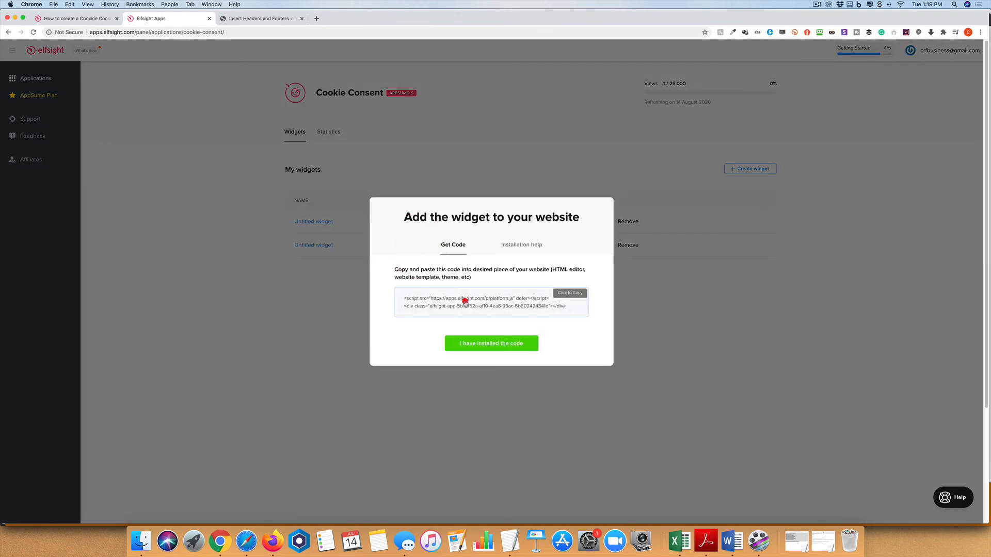
{"action": "left_click", "coordinate": [465, 304]}
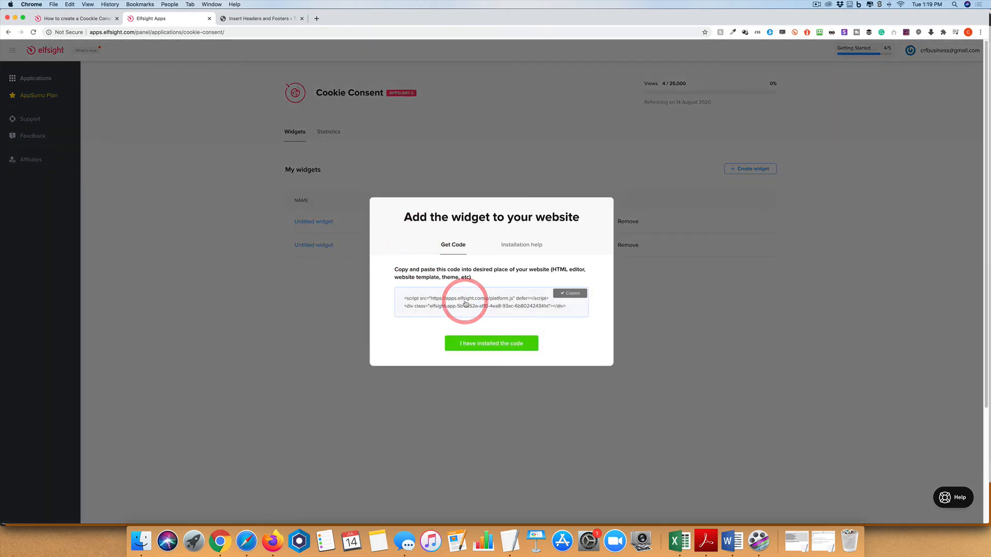
{"action": "left_click", "coordinate": [237, 19]}
{"action": "left_click_drag", "start_coordinate": [321, 176], "coordinate": [83, 155]}
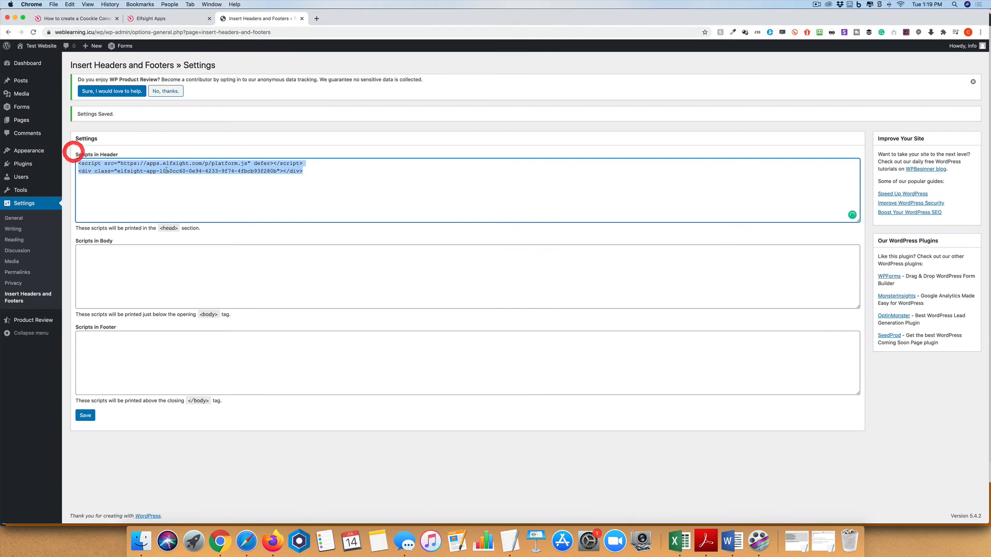
{"action": "key", "text": "super+v"}
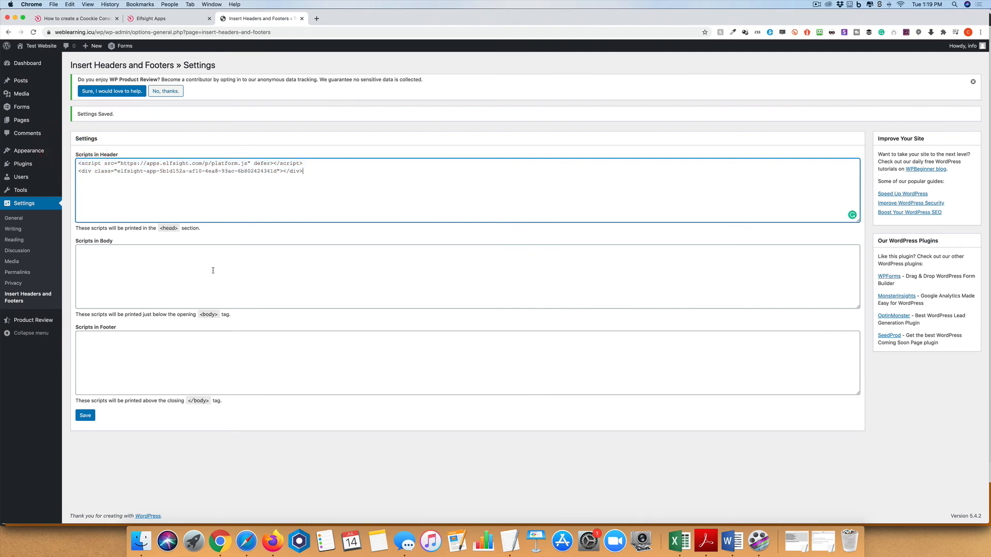
{"action": "left_click", "coordinate": [85, 417]}
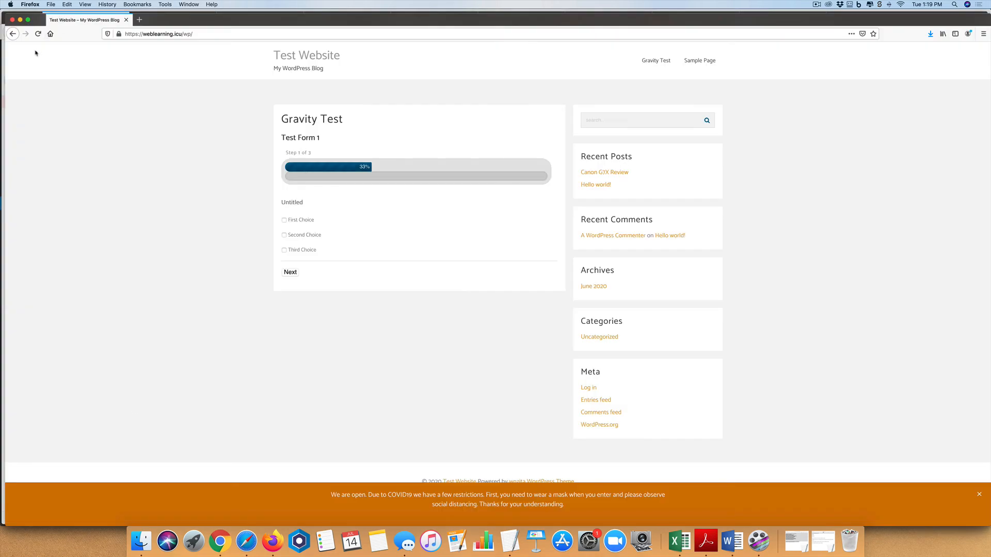
Reload the test website in Firefox to check its banner, and return to the Elfsight widget list in Chrome with the code dialog closed
{"action": "left_click", "coordinate": [38, 33]}
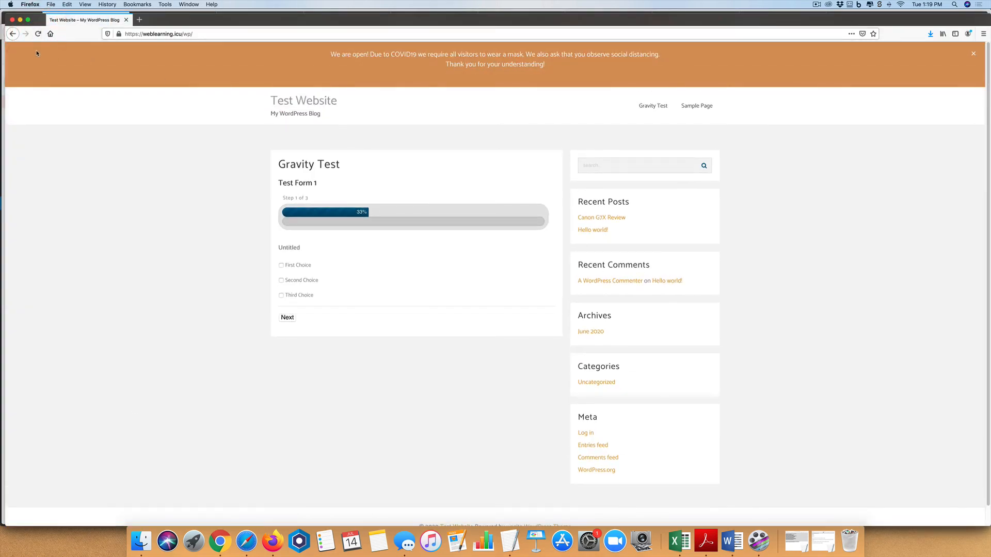
{"action": "left_click", "coordinate": [30, 11]}
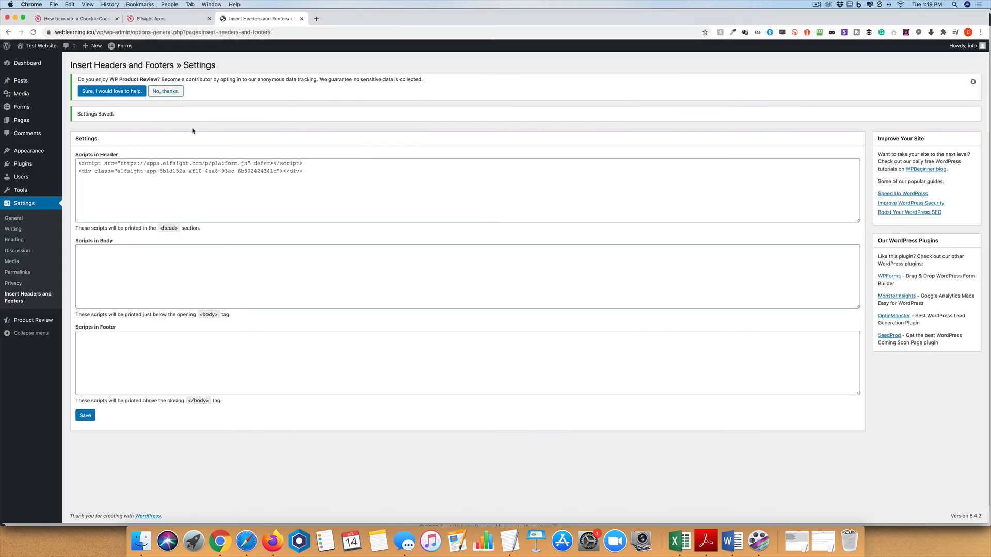
{"action": "left_click", "coordinate": [158, 18]}
{"action": "left_click", "coordinate": [457, 343]}
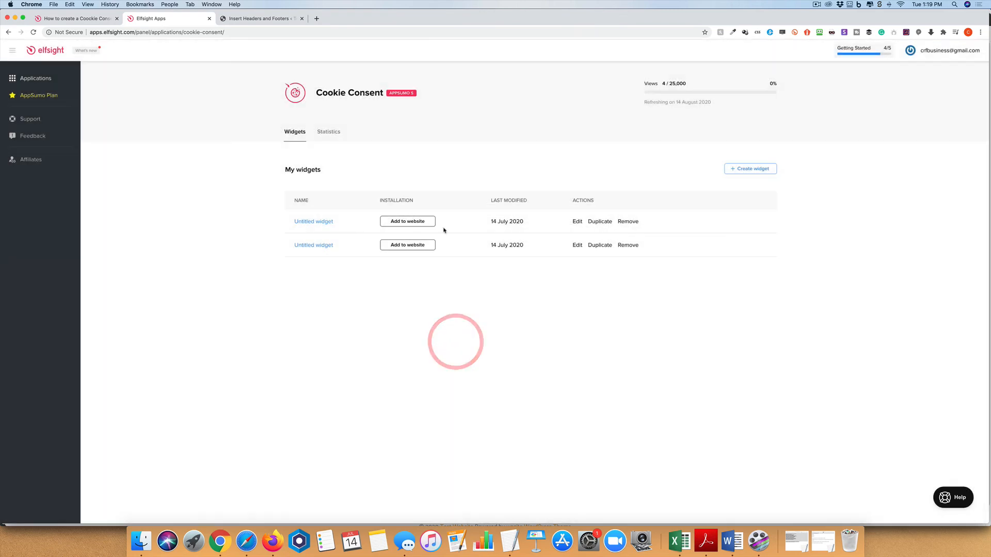
Copy the first widget's installation code, replace the header script in Insert Headers and Footers with it, and save the settings
{"action": "left_click", "coordinate": [409, 222]}
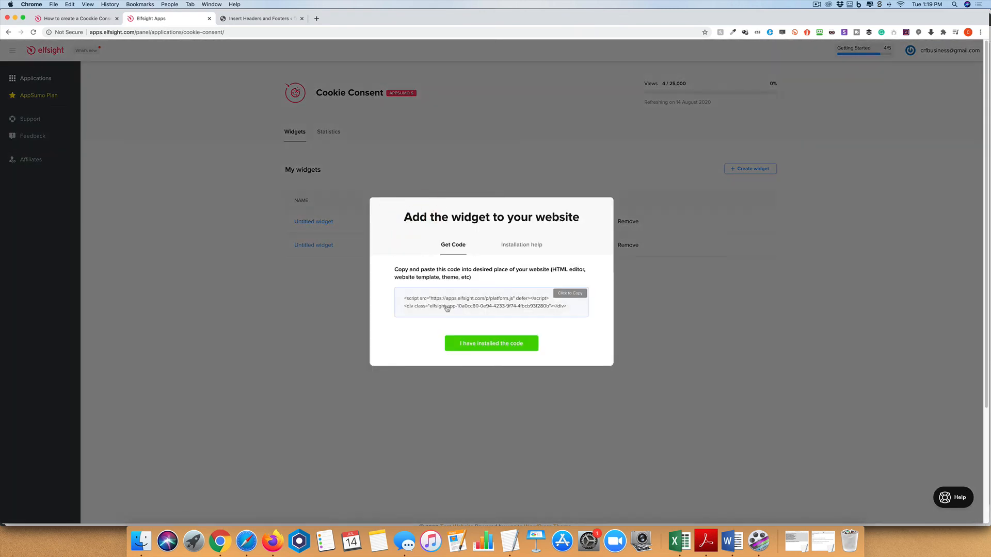
{"action": "left_click", "coordinate": [449, 306]}
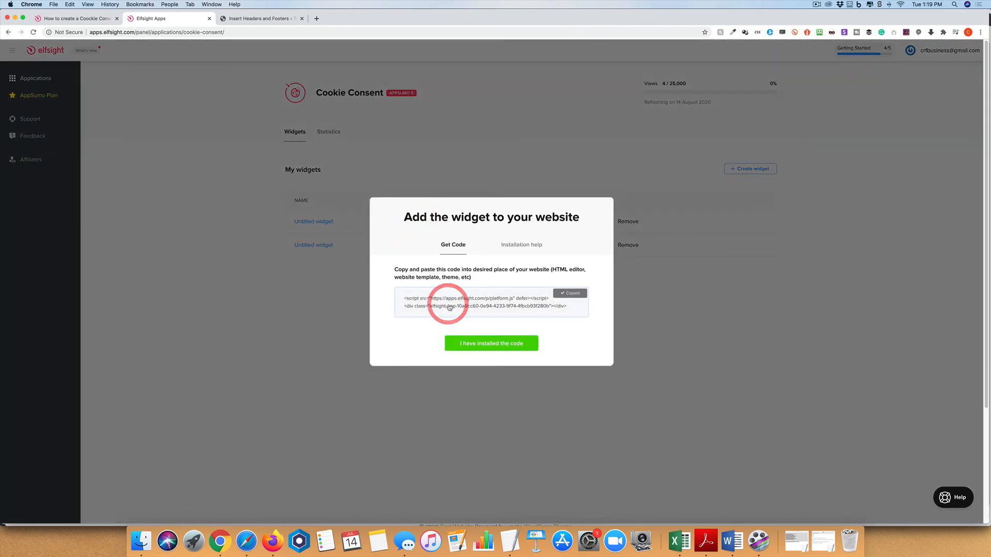
{"action": "left_click", "coordinate": [478, 344]}
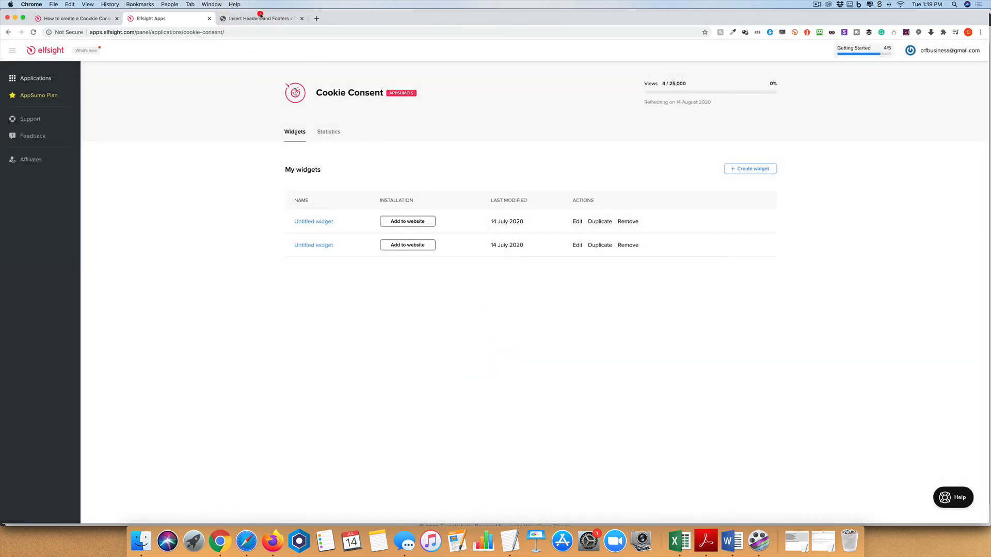
{"action": "left_click", "coordinate": [260, 18]}
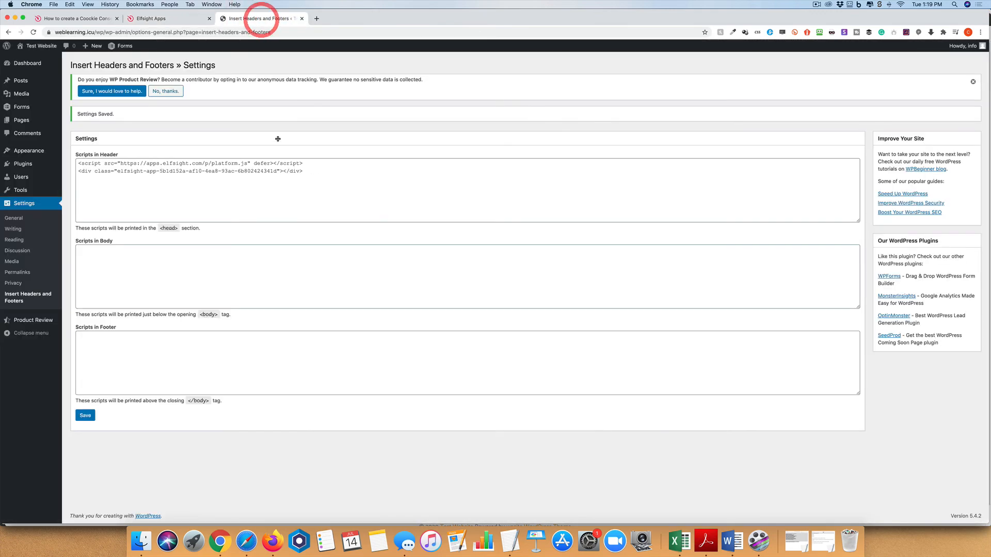
{"action": "left_click", "coordinate": [321, 175]}
{"action": "key", "text": "super+a"}
{"action": "key", "text": "super+v"}
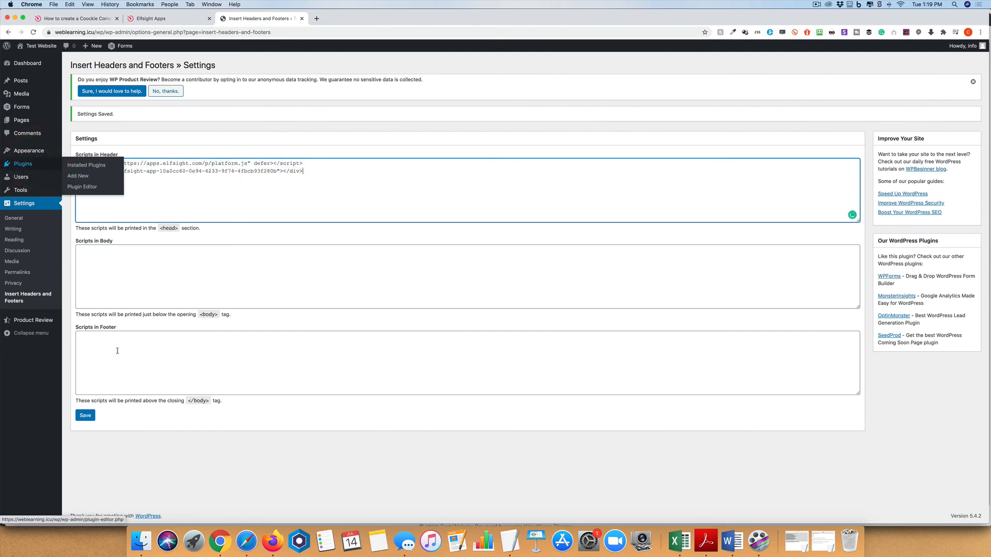
{"action": "left_click", "coordinate": [85, 415]}
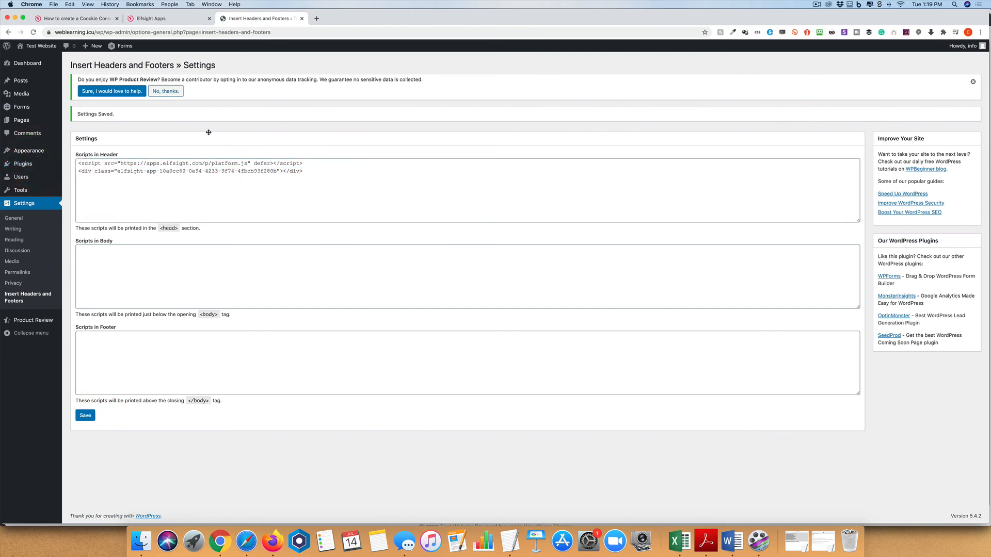
Switch to Firefox and reload the test website to check the banner from the first widget's code
{"action": "key", "text": "super+Tab"}
{"action": "left_click", "coordinate": [37, 34]}
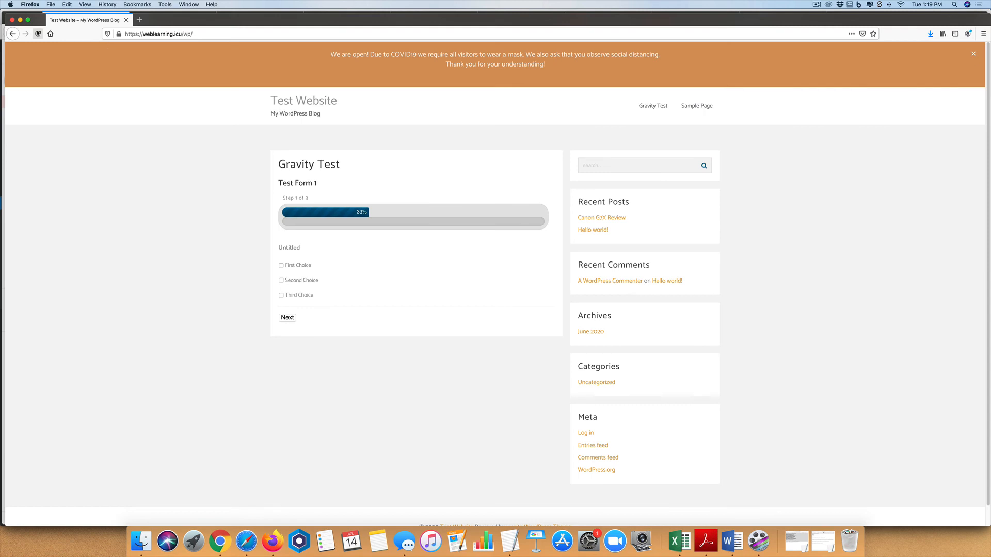